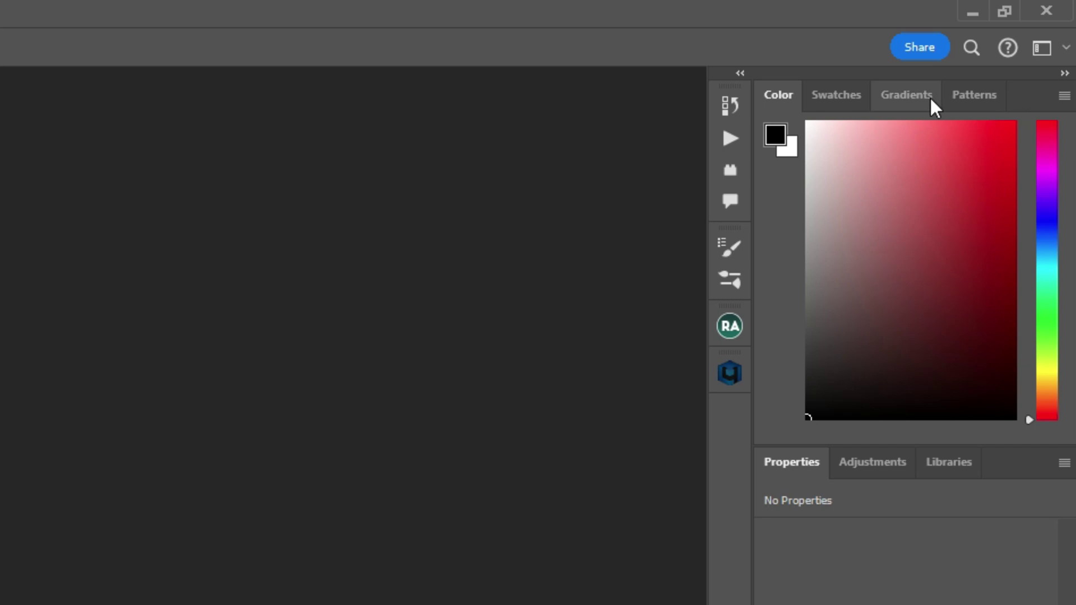
# Step: Look through the Swatches, Gradients, History and Actions panels
pyautogui.click(851, 88)
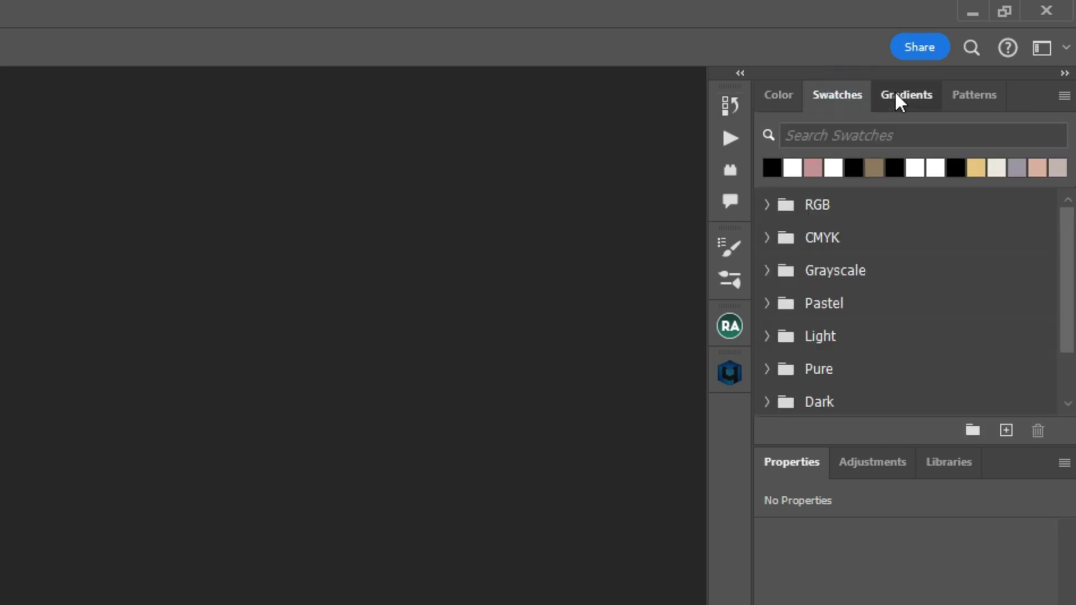
pyautogui.click(895, 90)
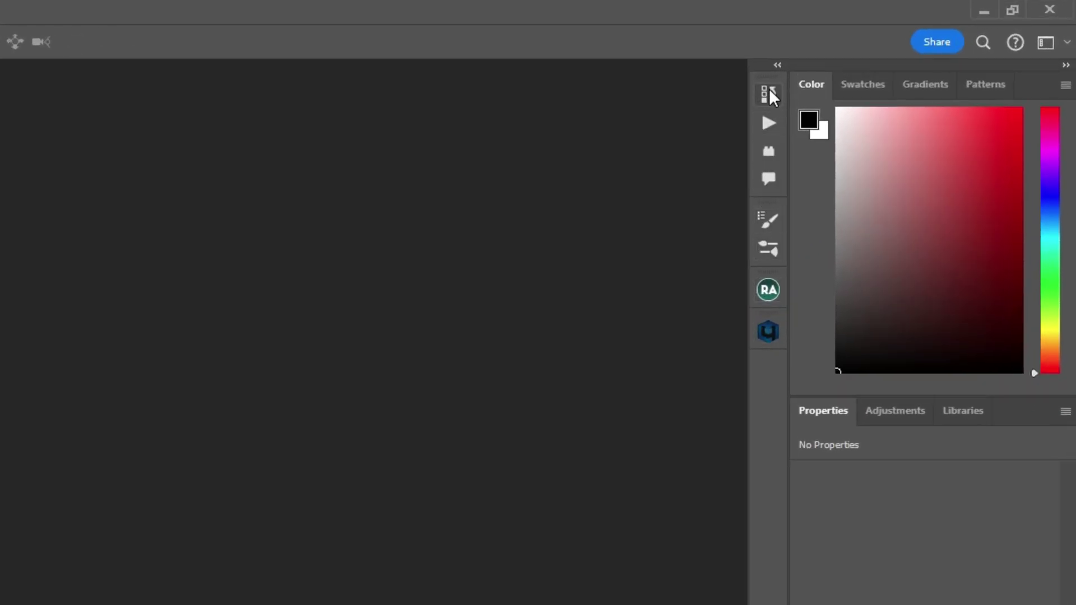
pyautogui.click(768, 90)
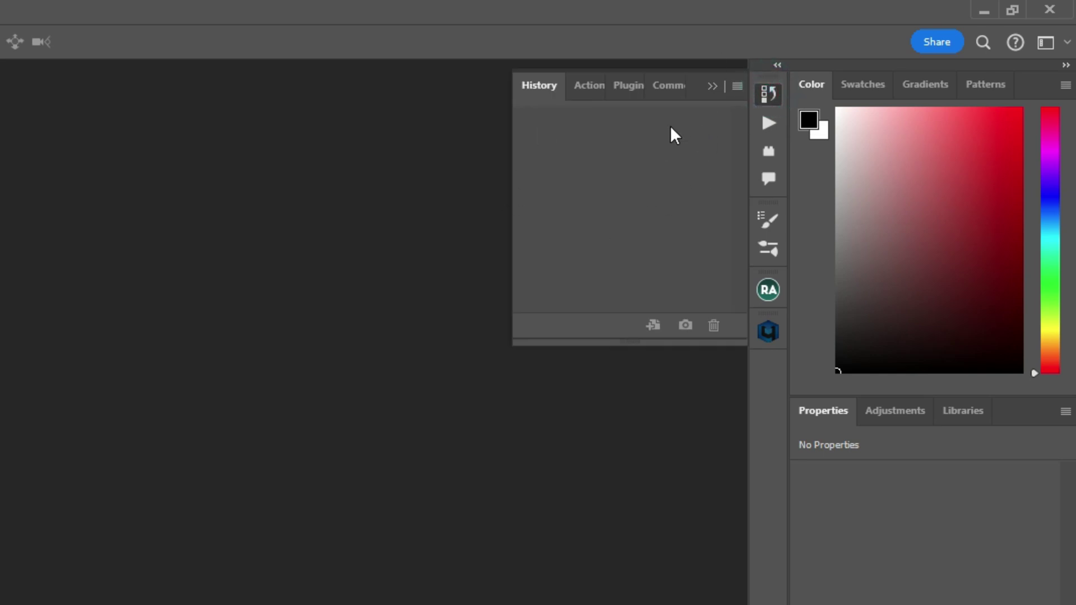
pyautogui.click(763, 94)
pyautogui.click(766, 123)
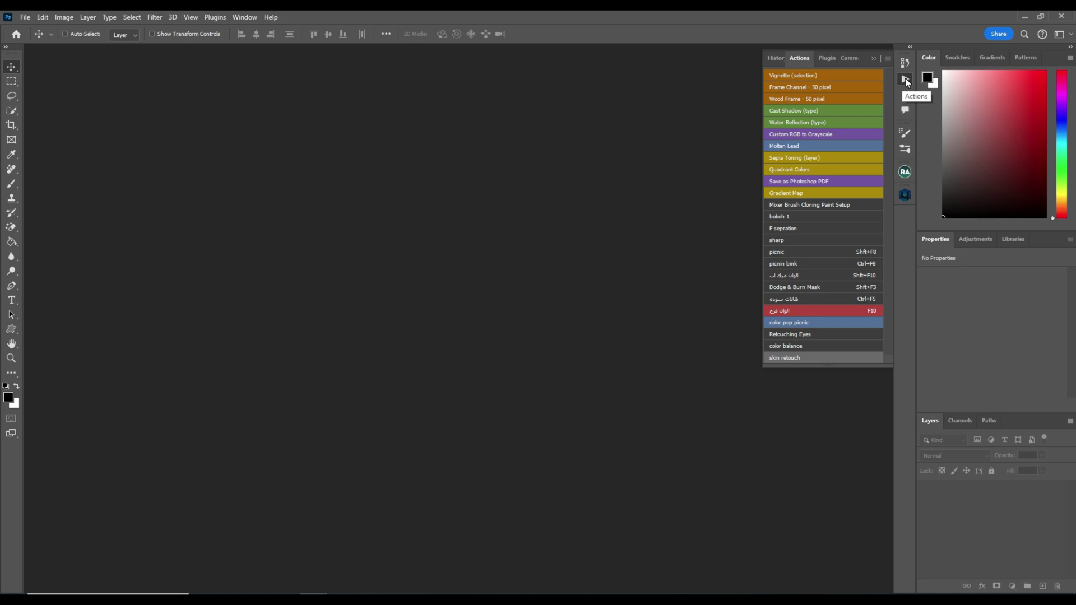
pyautogui.click(906, 81)
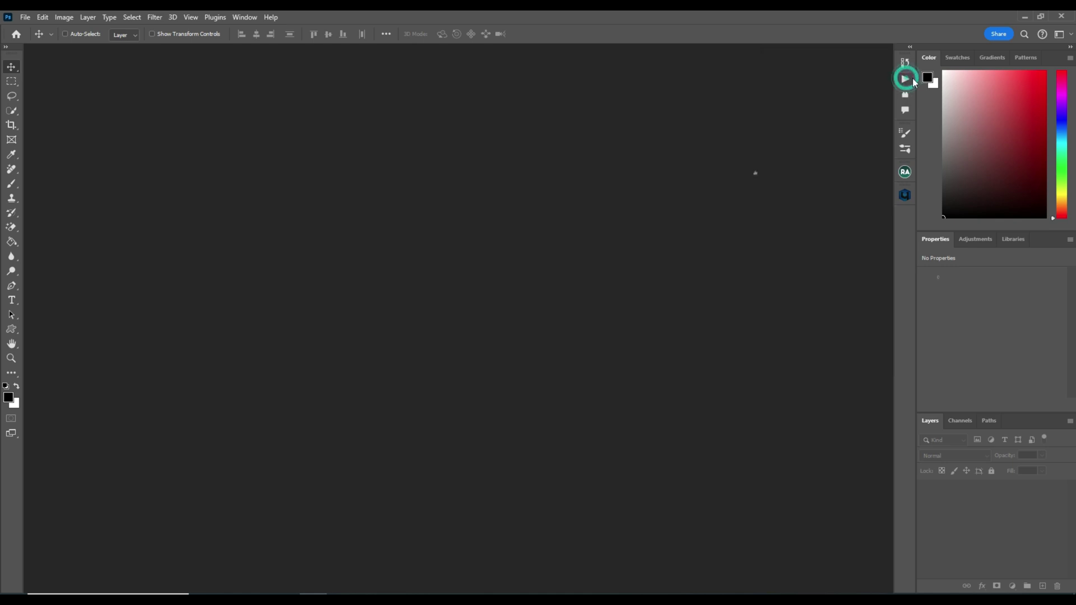
# Step: Browse the plugins, brush settings, Adjustments, Properties and Libraries panels
pyautogui.click(905, 96)
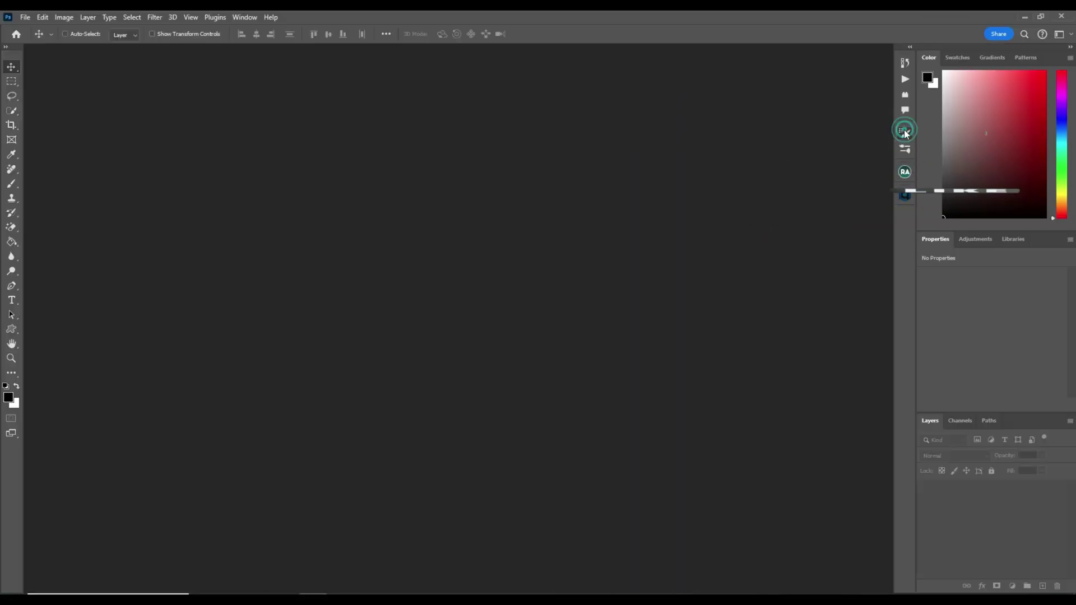
pyautogui.click(903, 133)
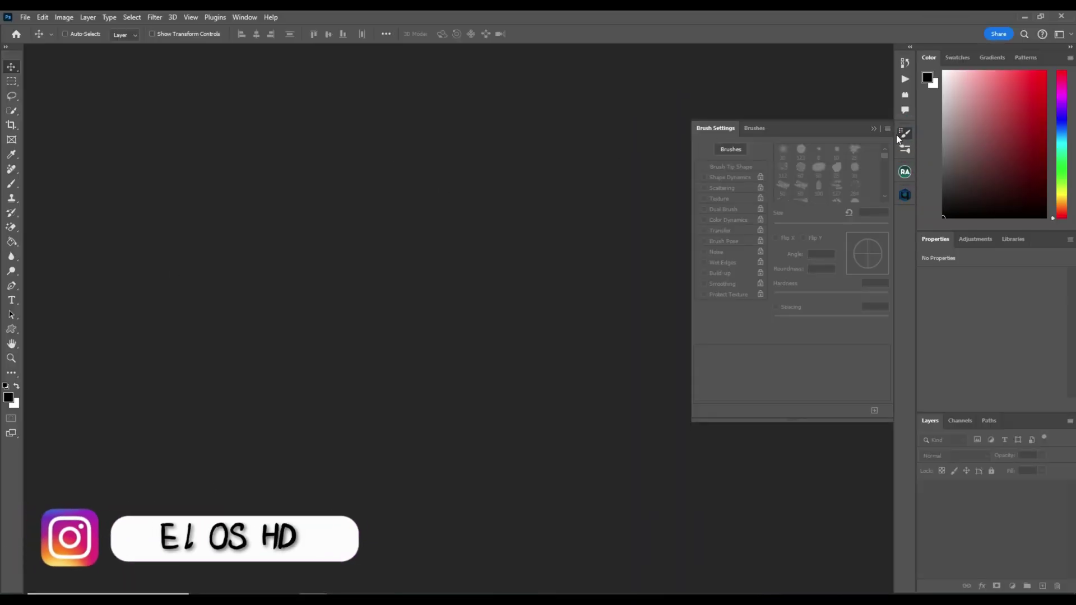
pyautogui.click(905, 149)
pyautogui.click(905, 150)
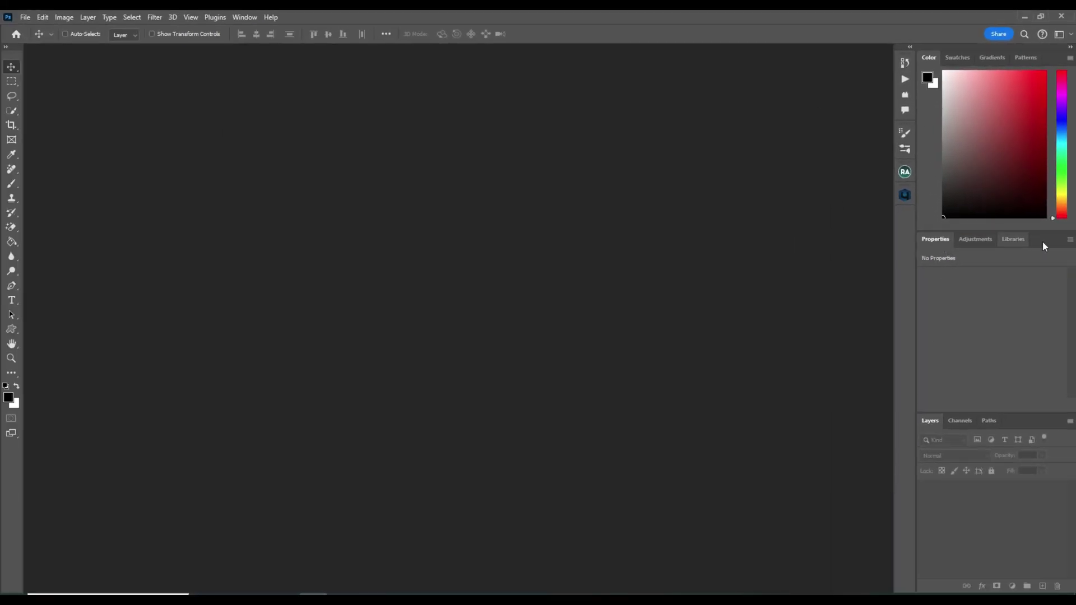
pyautogui.click(977, 241)
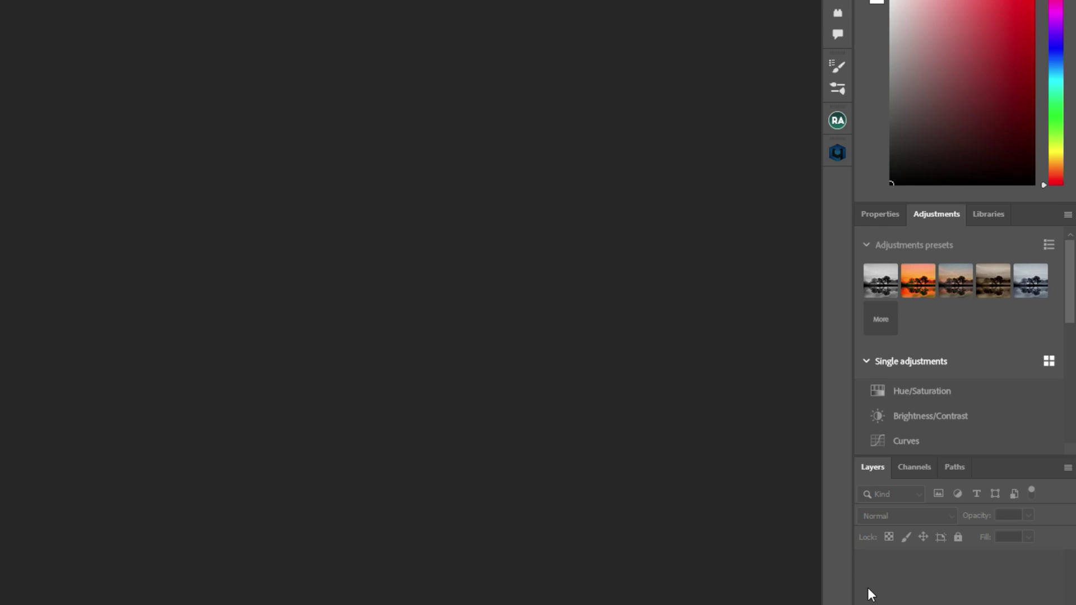
pyautogui.click(873, 211)
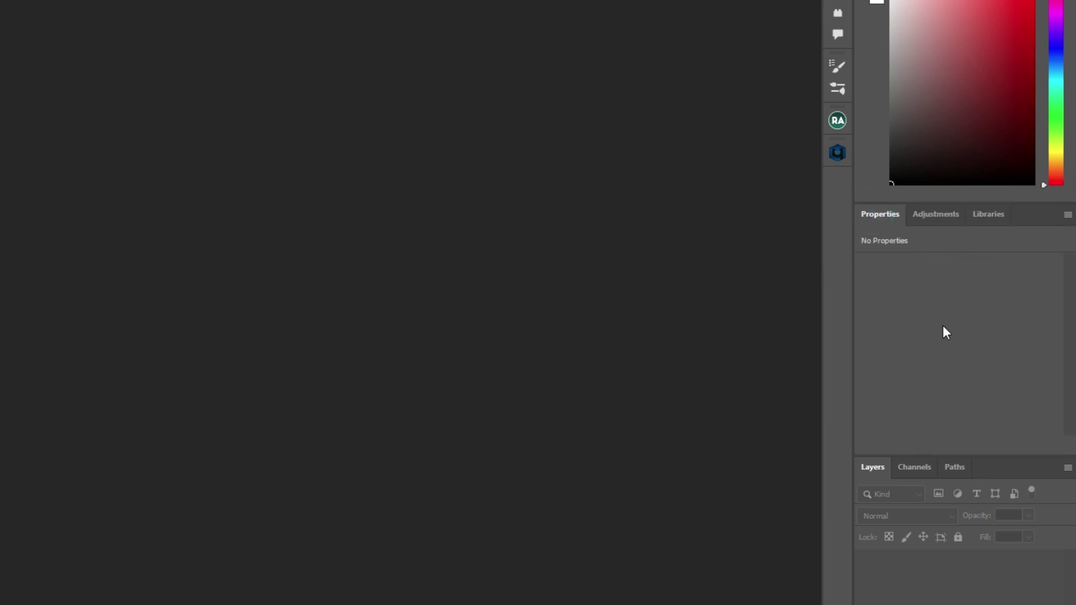
pyautogui.click(990, 218)
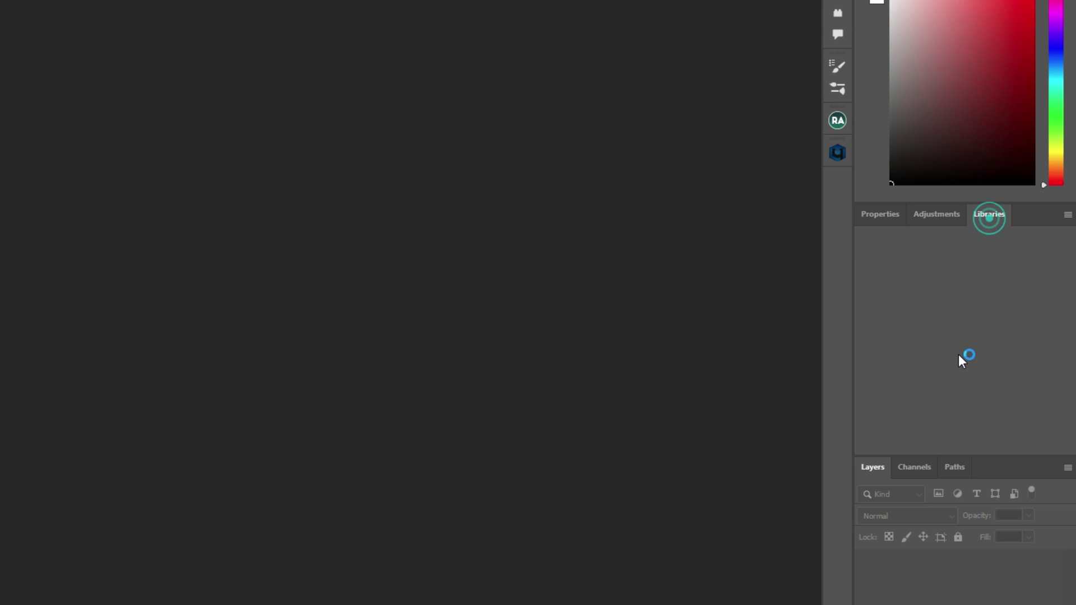
pyautogui.click(931, 215)
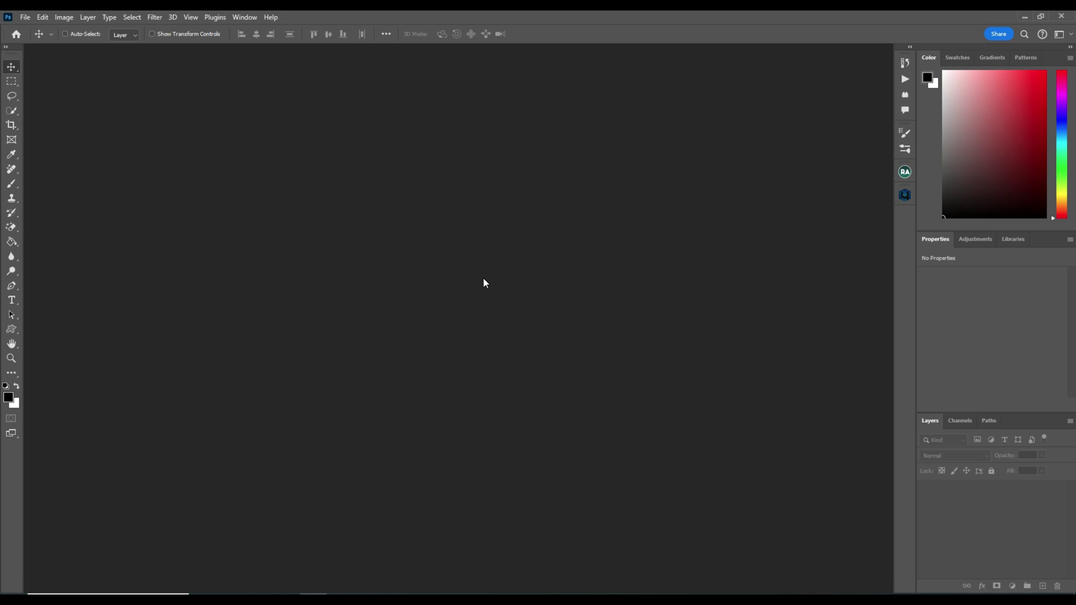
# Step: Create a blank 1080 × 1920 px portrait document at 300 ppi from the recent preset
pyautogui.click(25, 17)
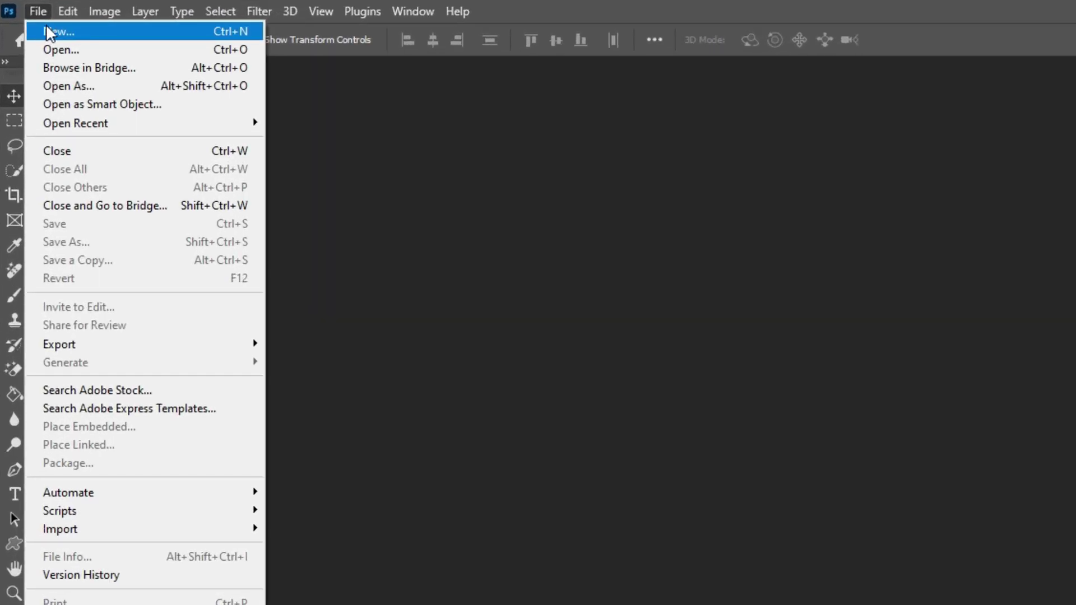
pyautogui.click(47, 31)
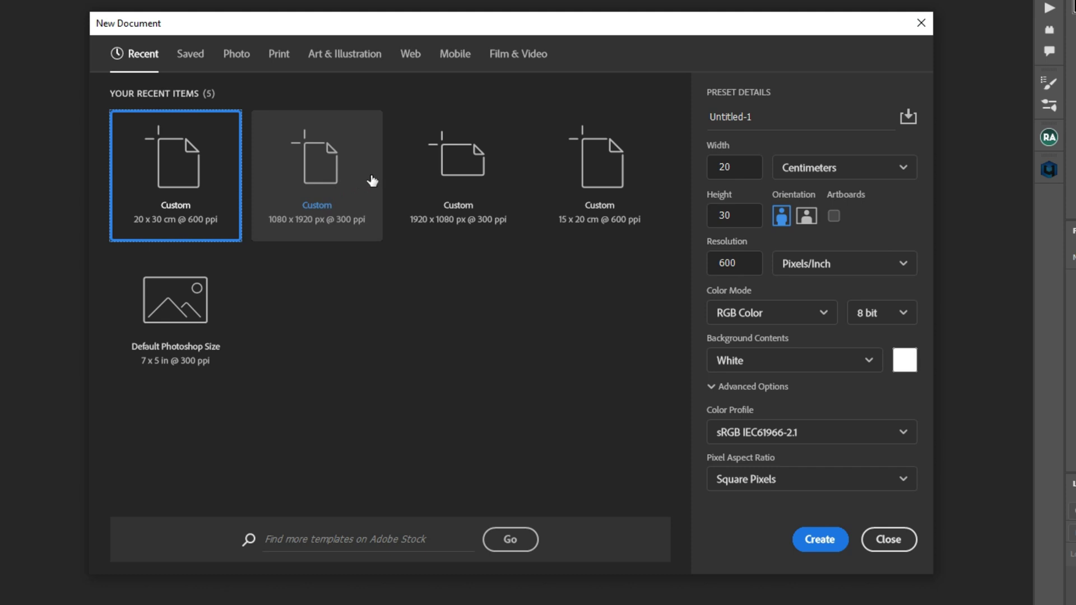
pyautogui.click(315, 171)
pyautogui.click(782, 217)
pyautogui.click(820, 540)
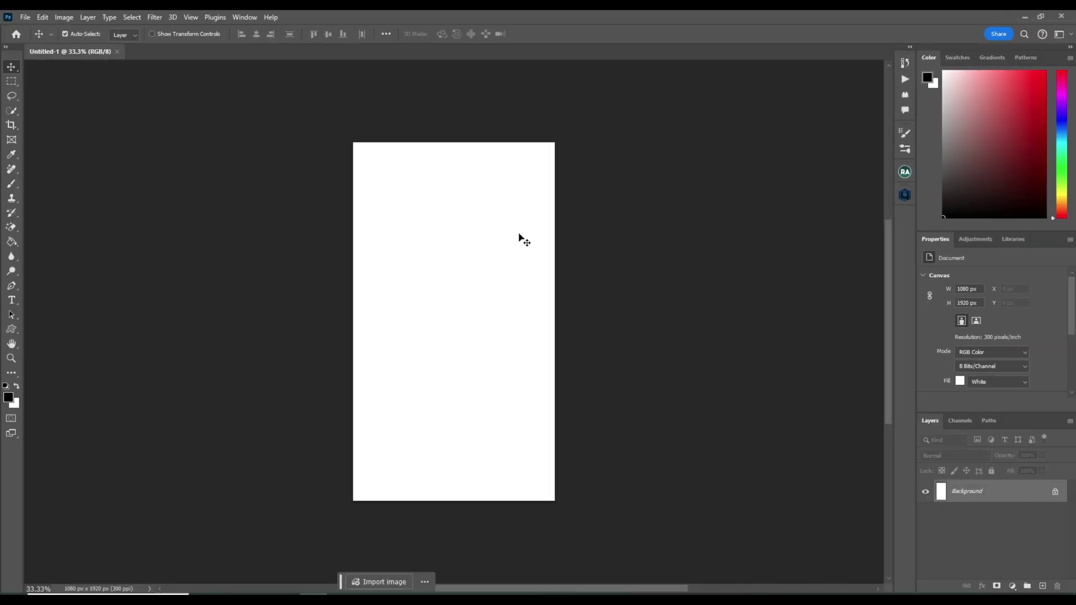
# Step: Fit the blank canvas to the window, then zoom in with the Zoom tool
pyautogui.hotkey('ctrl', '0')
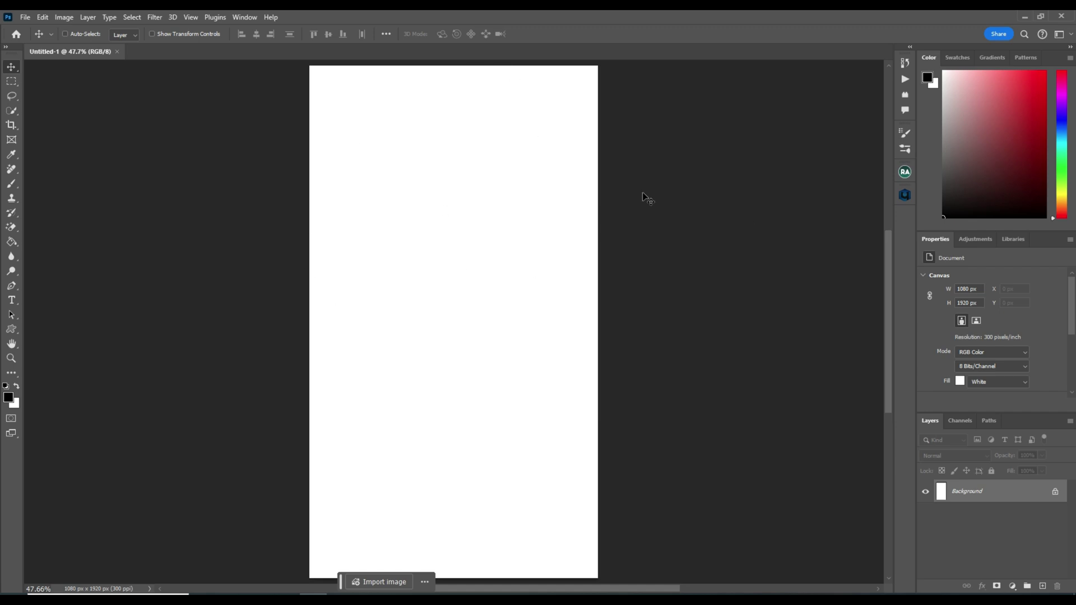
pyautogui.press('z')
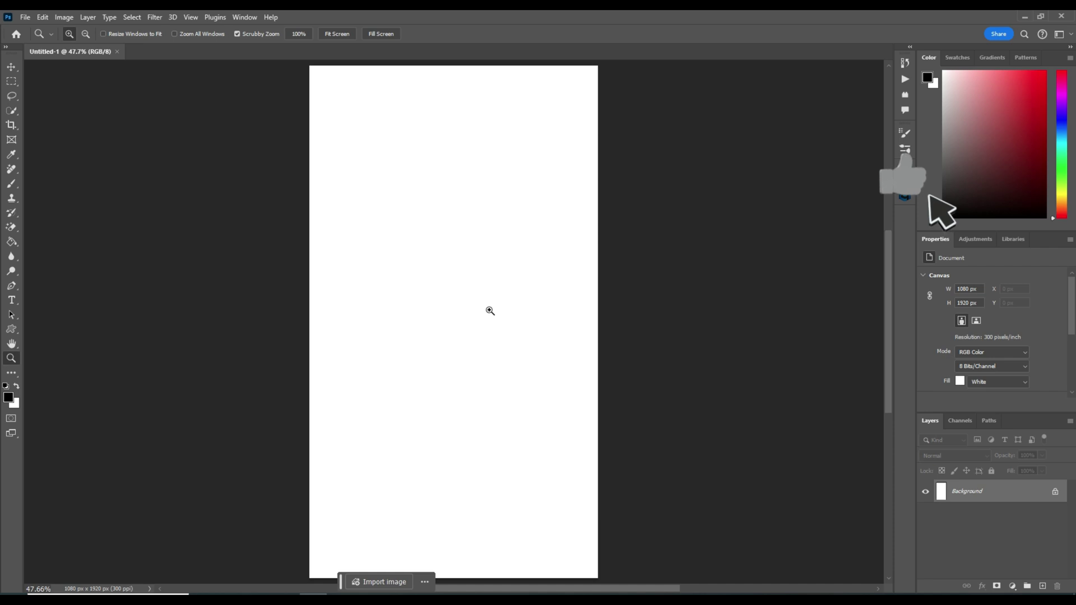
pyautogui.moveTo(503, 302); pyautogui.dragTo(479, 310)
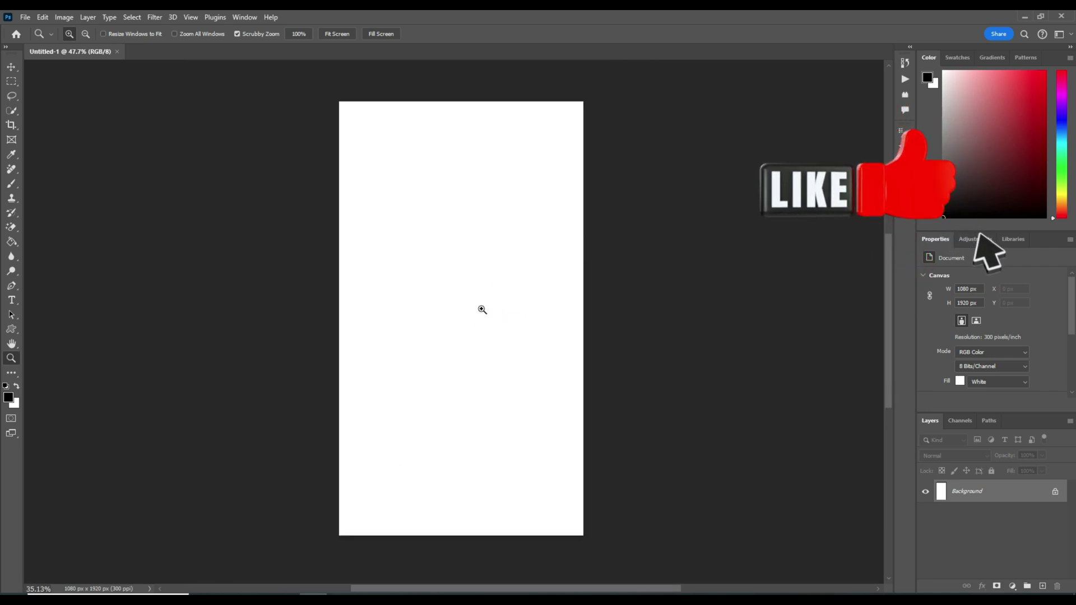
pyautogui.click(480, 310)
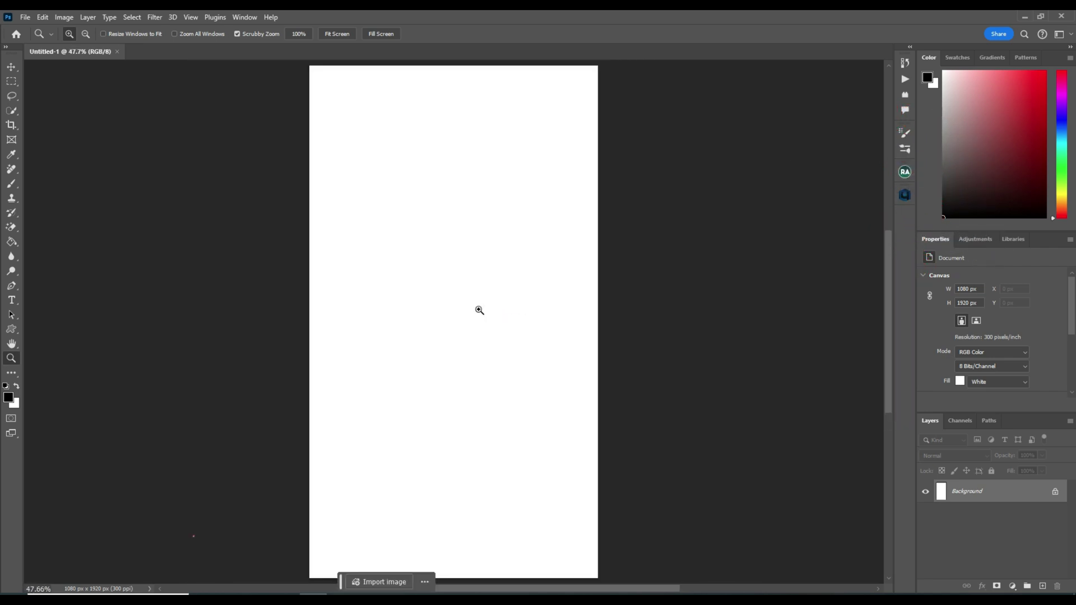
# Step: Try moving the locked Background layer, dismiss the warning without converting, then show the File menu
pyautogui.press('v')
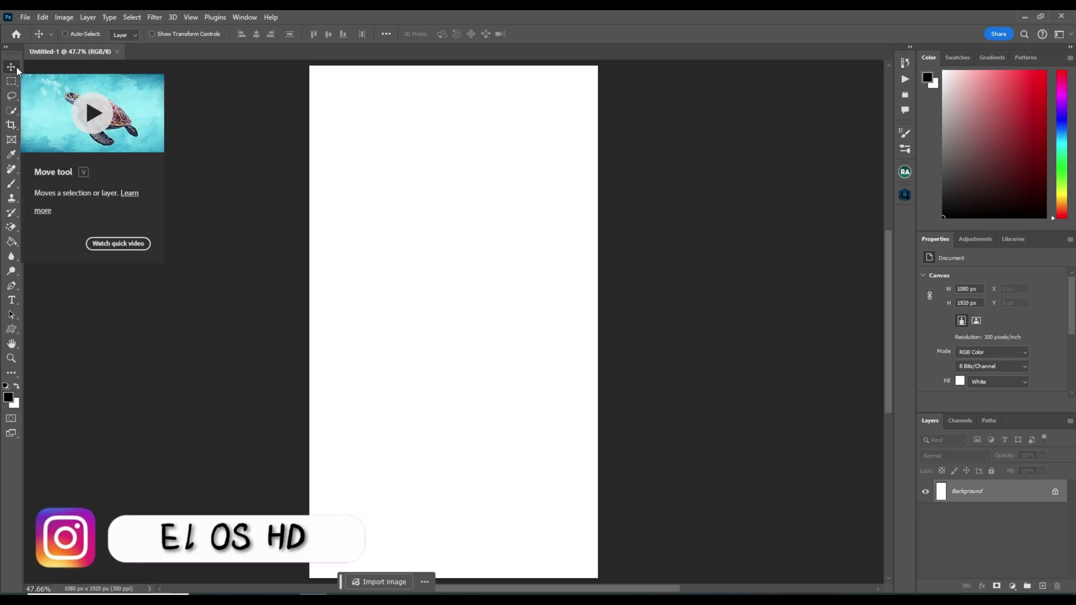
pyautogui.moveTo(389, 321); pyautogui.dragTo(463, 318)
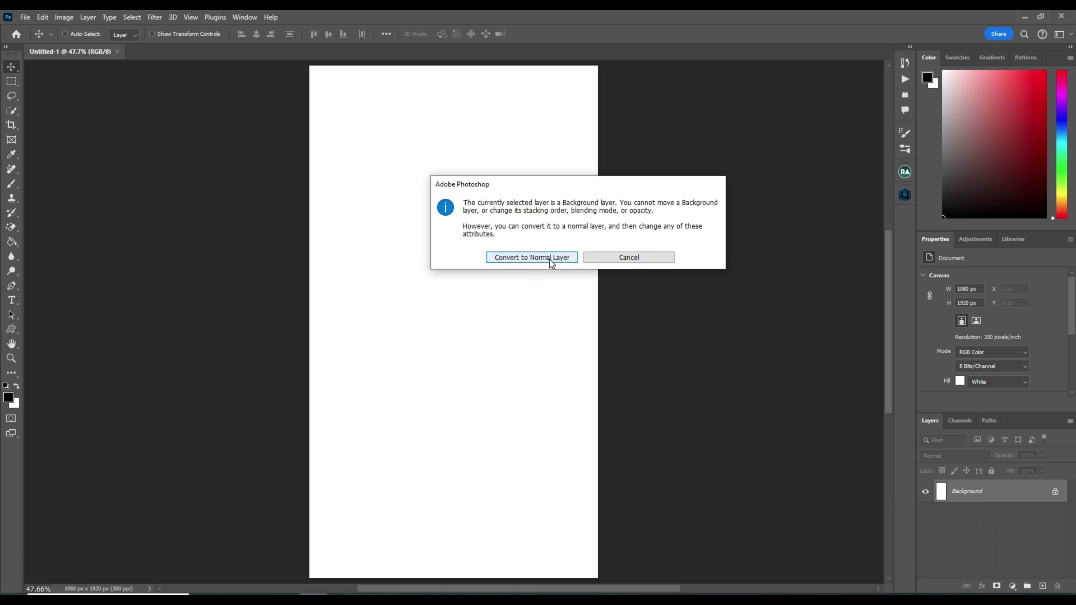
pyautogui.click(637, 260)
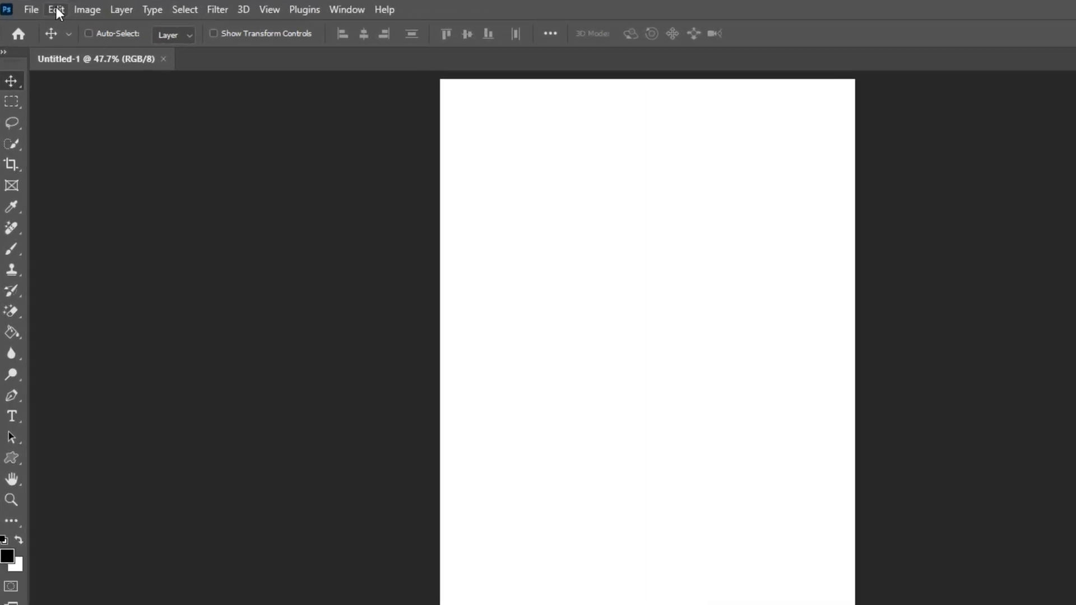
pyautogui.click(32, 18)
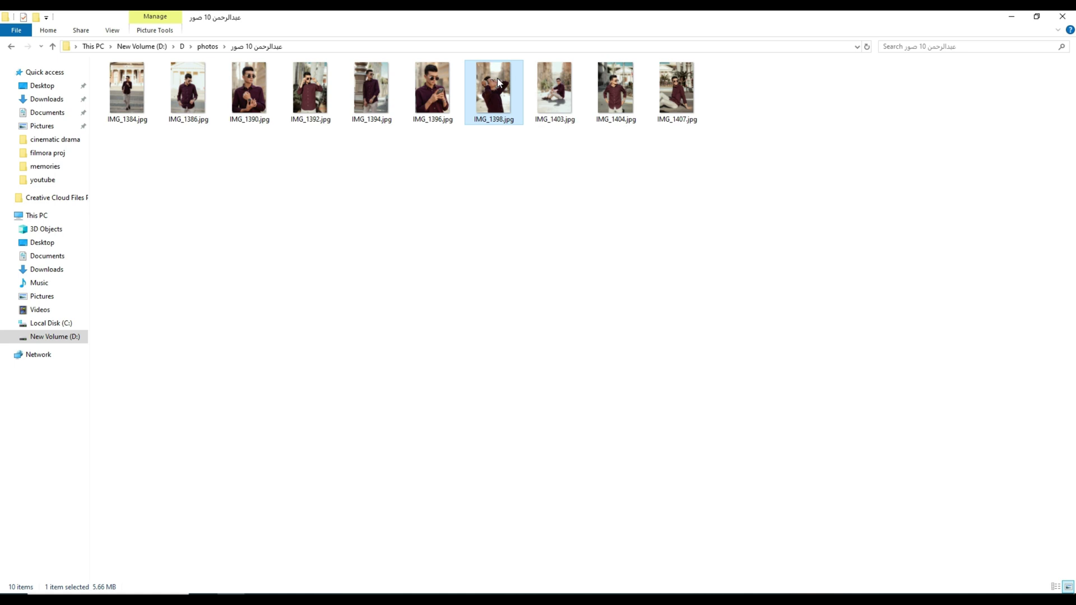
# Step: Drag IMG_1398.jpg from the File Explorer photos folder onto Photoshop to open it
pyautogui.moveTo(496, 79); pyautogui.dragTo(506, 116)
pyautogui.moveTo(503, 93)
pyautogui.mouseDown()
pyautogui.moveTo(507, 214)
pyautogui.moveTo(319, 593)
pyautogui.mouseUp()
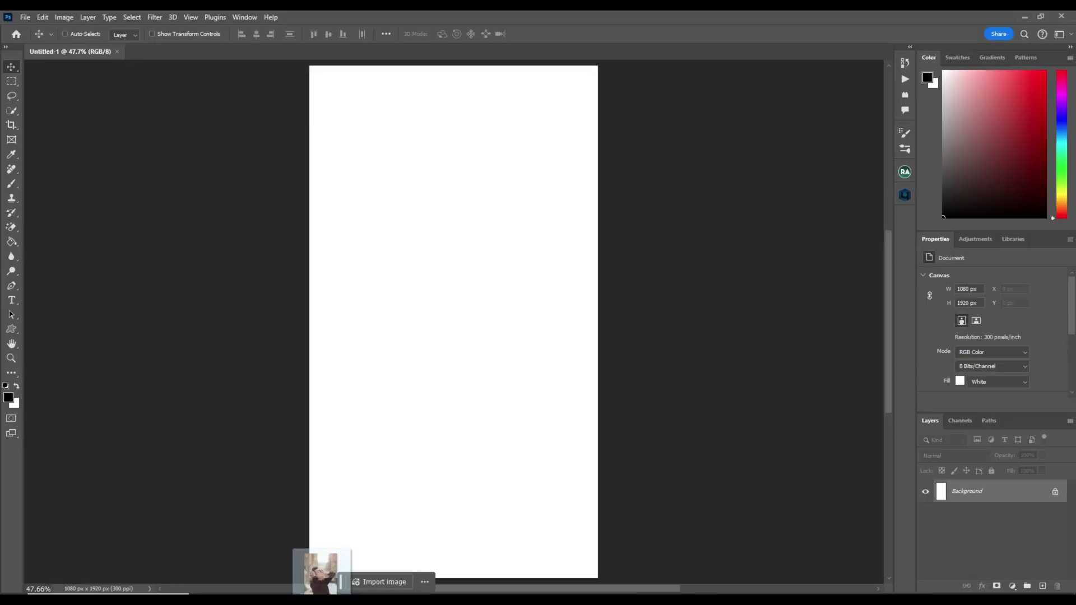
pyautogui.moveTo(320, 593)
pyautogui.mouseDown()
pyautogui.moveTo(474, 389)
pyautogui.moveTo(470, 328)
pyautogui.moveTo(496, 289)
pyautogui.moveTo(521, 191)
pyautogui.moveTo(564, 288)
pyautogui.moveTo(475, 269)
pyautogui.moveTo(542, 249)
pyautogui.moveTo(444, 273)
pyautogui.moveTo(511, 200)
pyautogui.moveTo(452, 306)
pyautogui.moveTo(473, 257)
pyautogui.moveTo(532, 202)
pyautogui.moveTo(580, 53)
pyautogui.moveTo(583, 66)
pyautogui.moveTo(631, 72)
pyautogui.moveTo(633, 60)
pyautogui.moveTo(160, 53)
pyautogui.moveTo(854, 61)
pyautogui.moveTo(310, 49)
pyautogui.mouseUp()
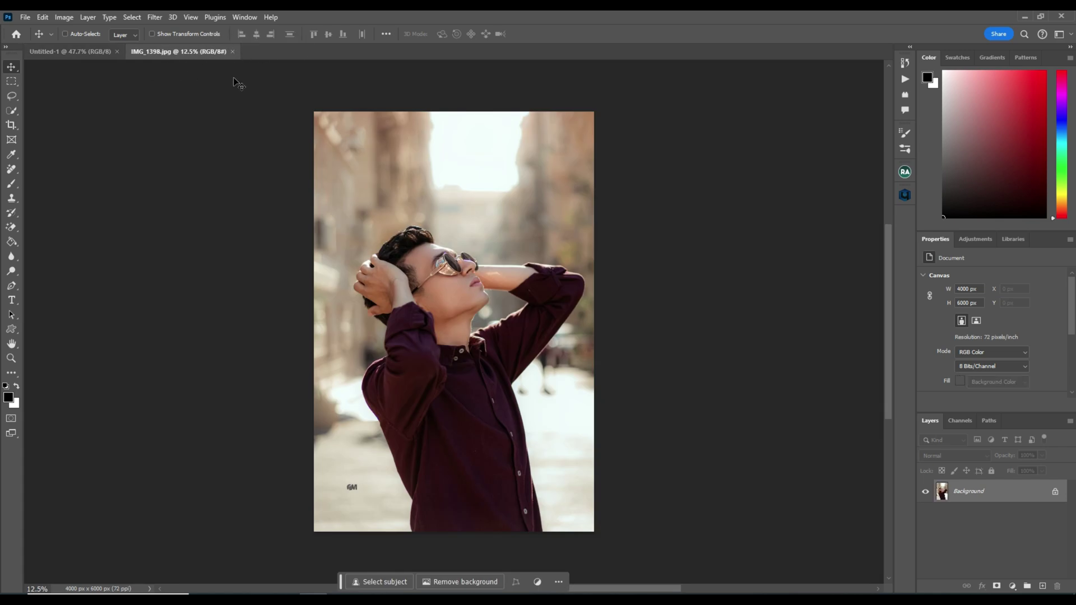
# Step: Preview the 20 × 30 cm and 1920 × 1080 px new-document presets, then close without creating
pyautogui.click(92, 51)
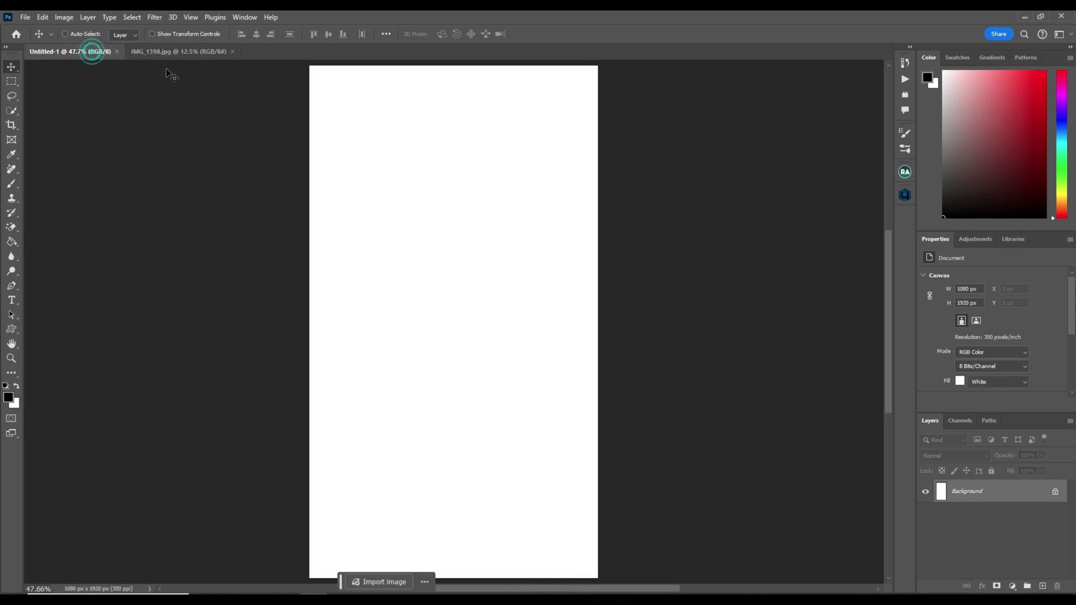
pyautogui.click(23, 20)
pyautogui.click(47, 29)
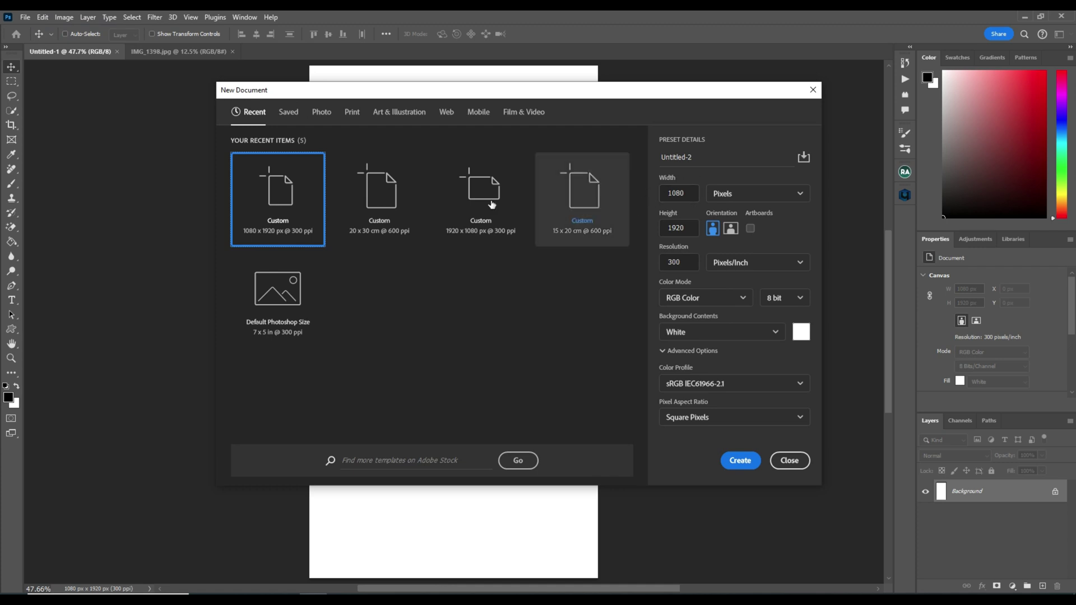
pyautogui.click(395, 206)
pyautogui.click(477, 210)
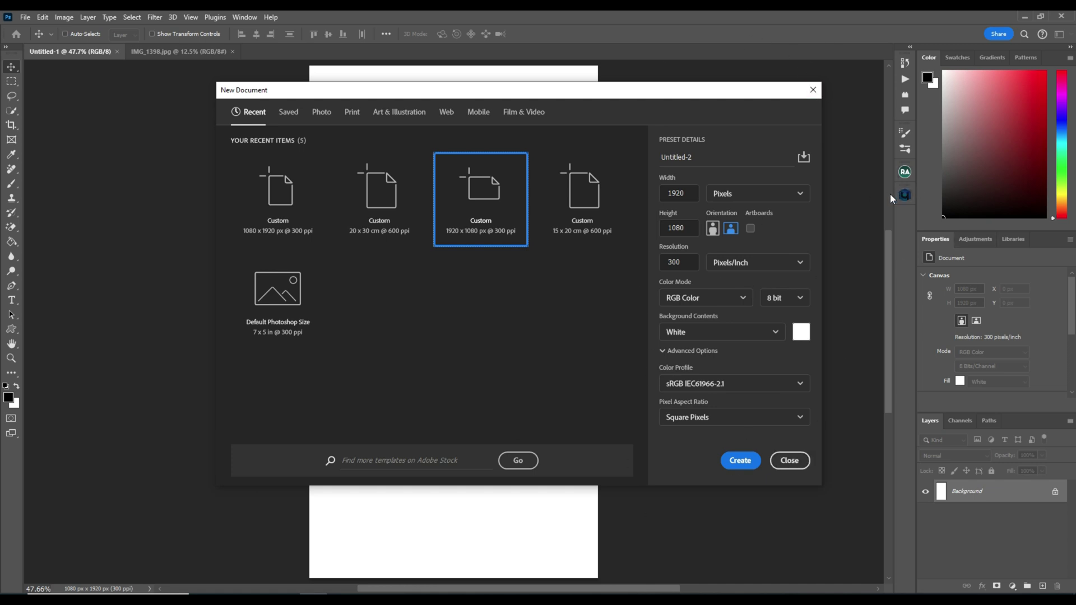
pyautogui.click(785, 460)
pyautogui.click(182, 52)
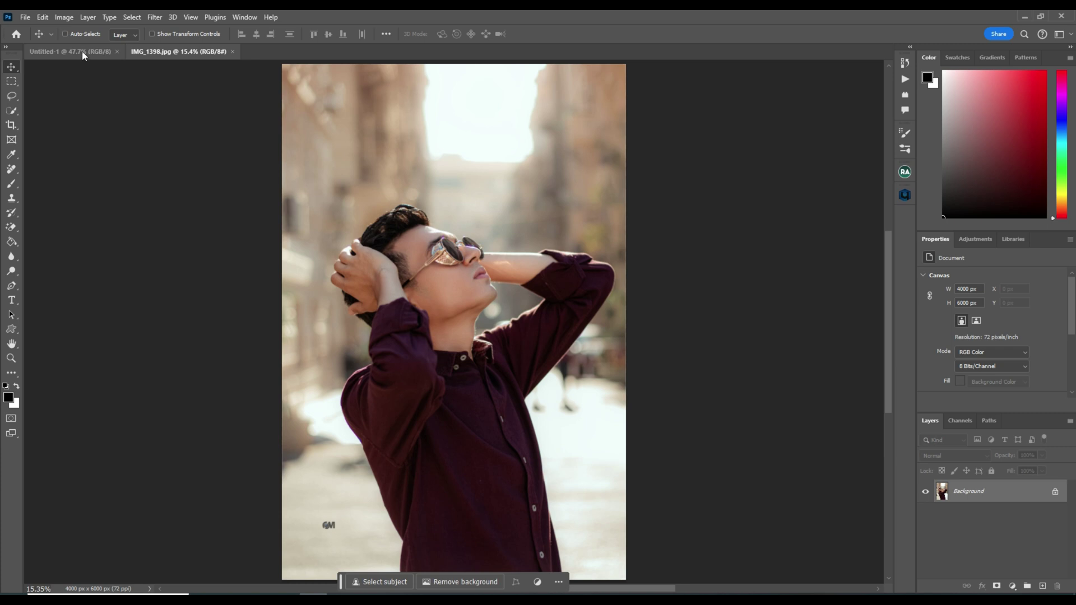
# Step: Switch between the Untitled-1 and IMG_1398.jpg tabs, ending on the photo
pyautogui.click(78, 51)
pyautogui.click(199, 56)
pyautogui.click(70, 52)
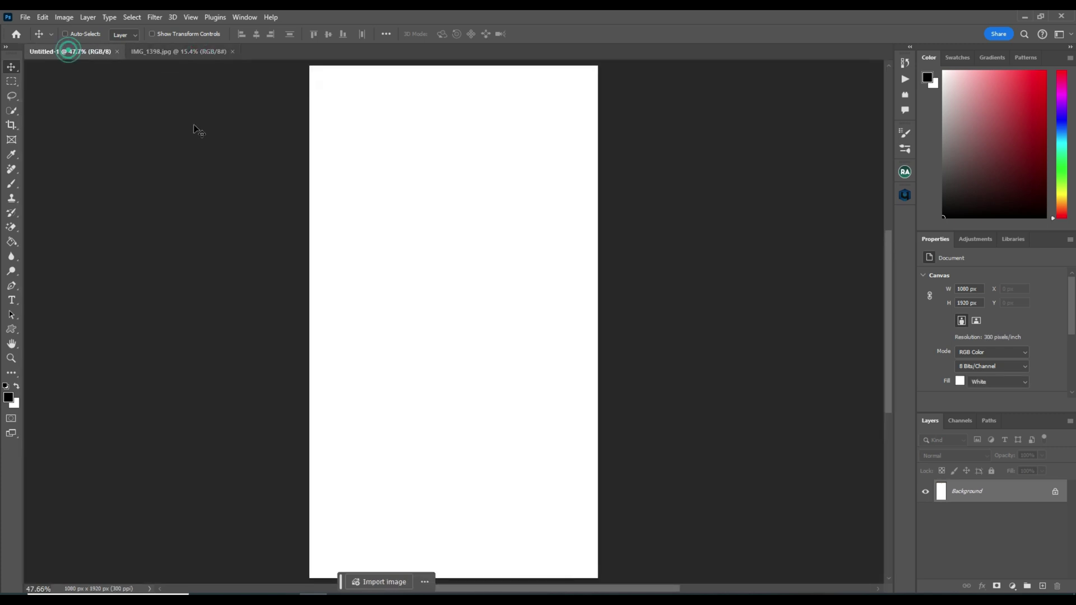
pyautogui.click(198, 54)
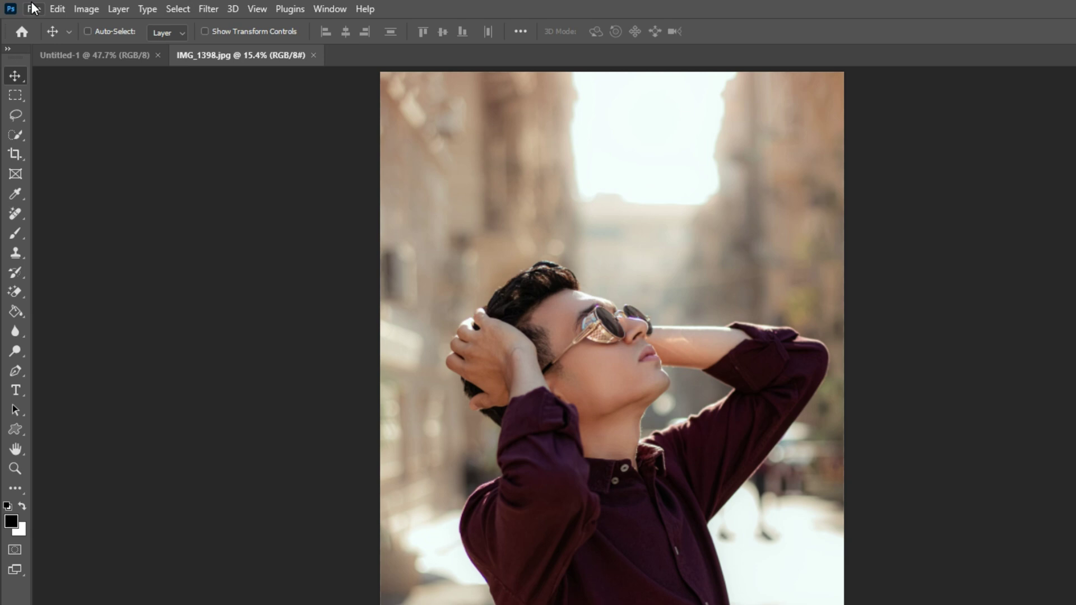
# Step: Check the Save a Copy format list for the photo, keep JPEG, and cancel without saving
pyautogui.click(33, 8)
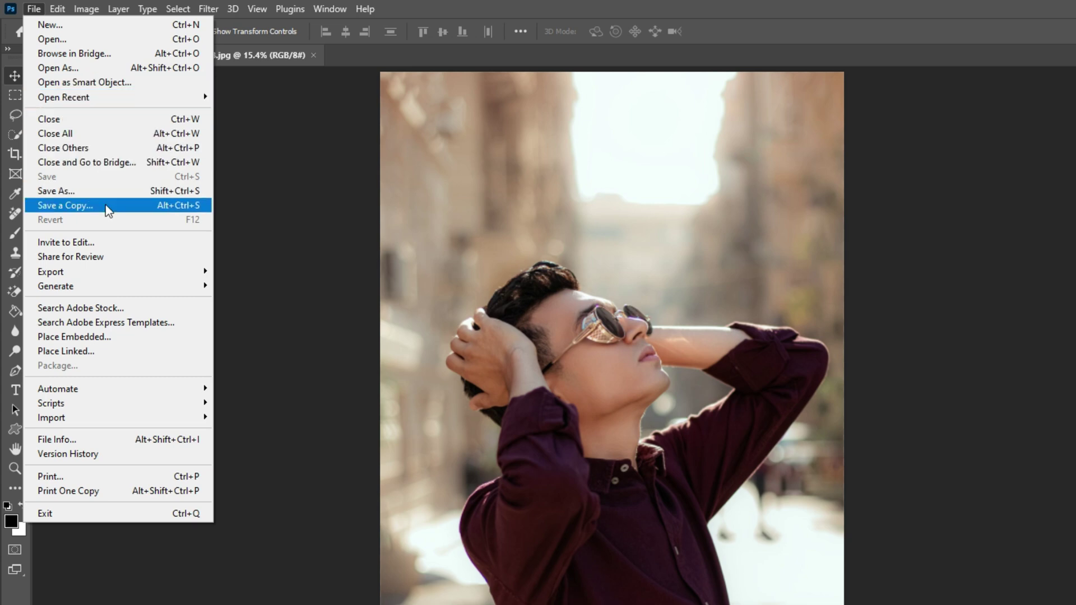
pyautogui.click(140, 190)
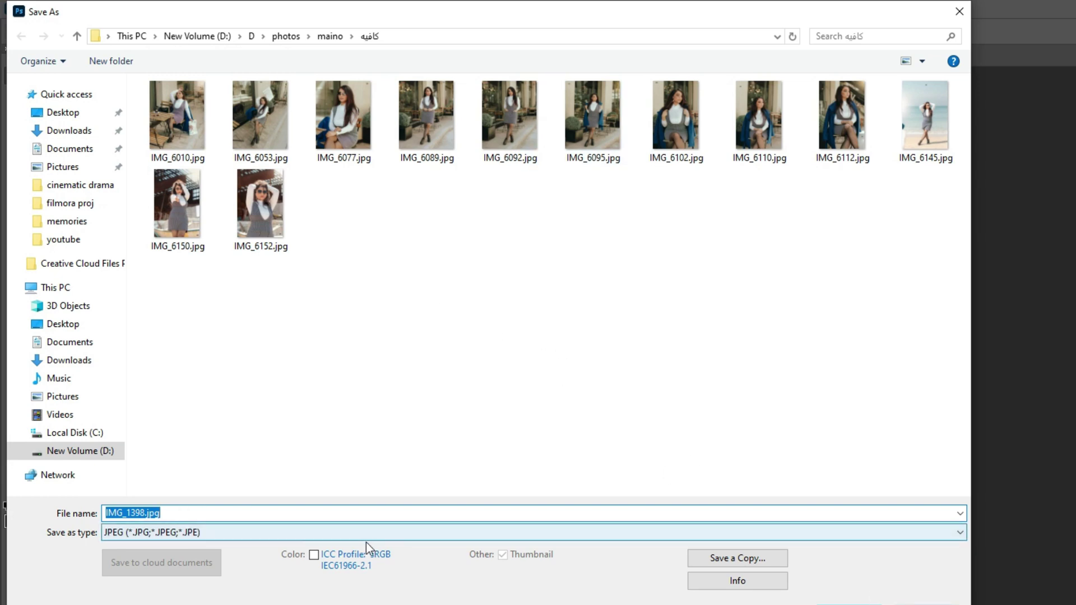
pyautogui.click(365, 533)
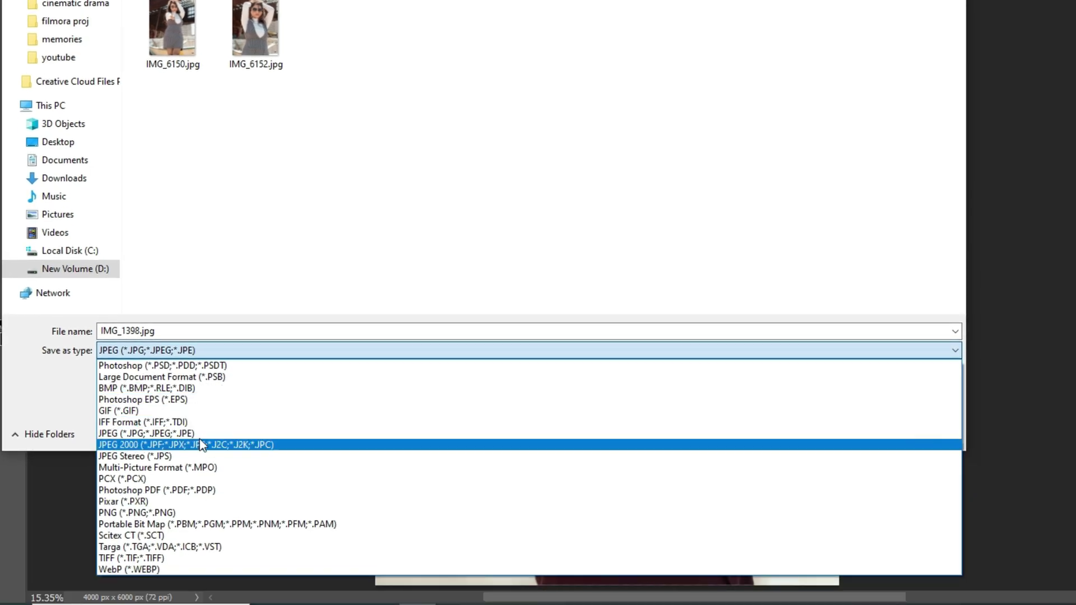
pyautogui.click(233, 353)
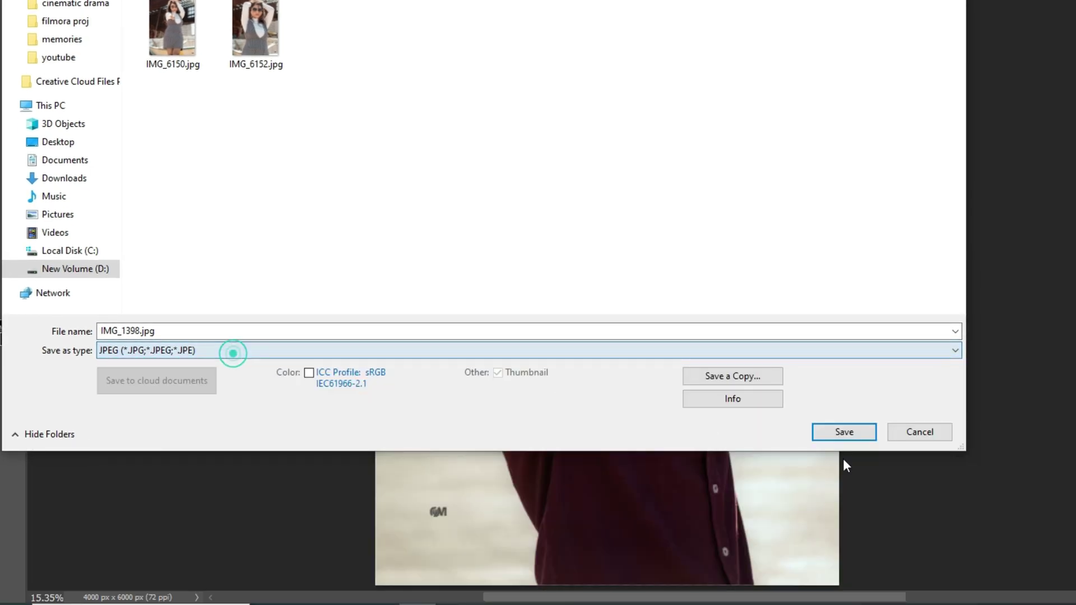
pyautogui.click(919, 431)
pyautogui.click(24, 17)
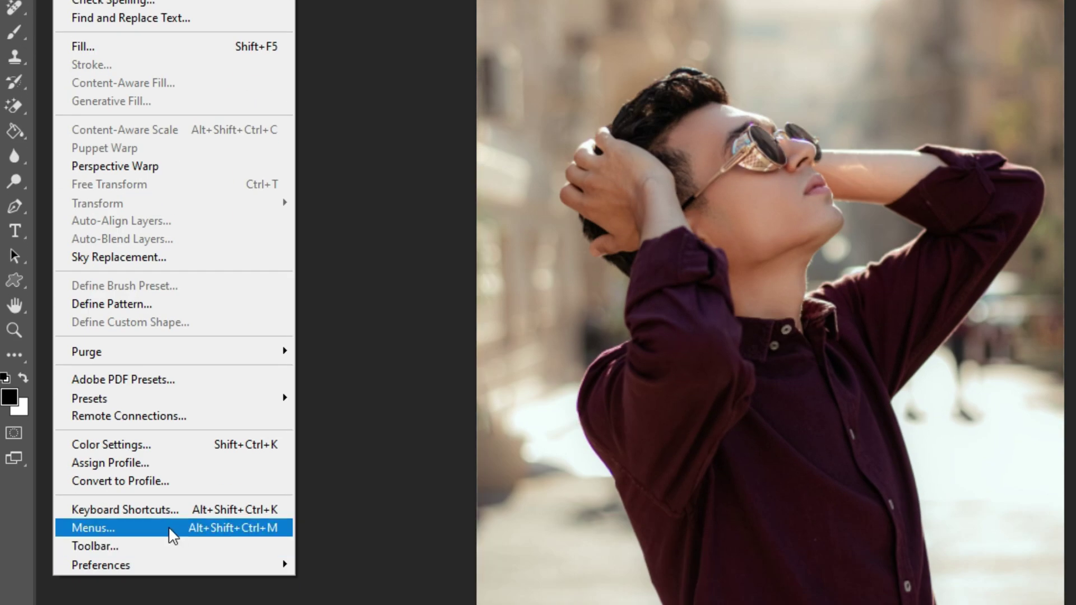
pyautogui.moveTo(101, 565)
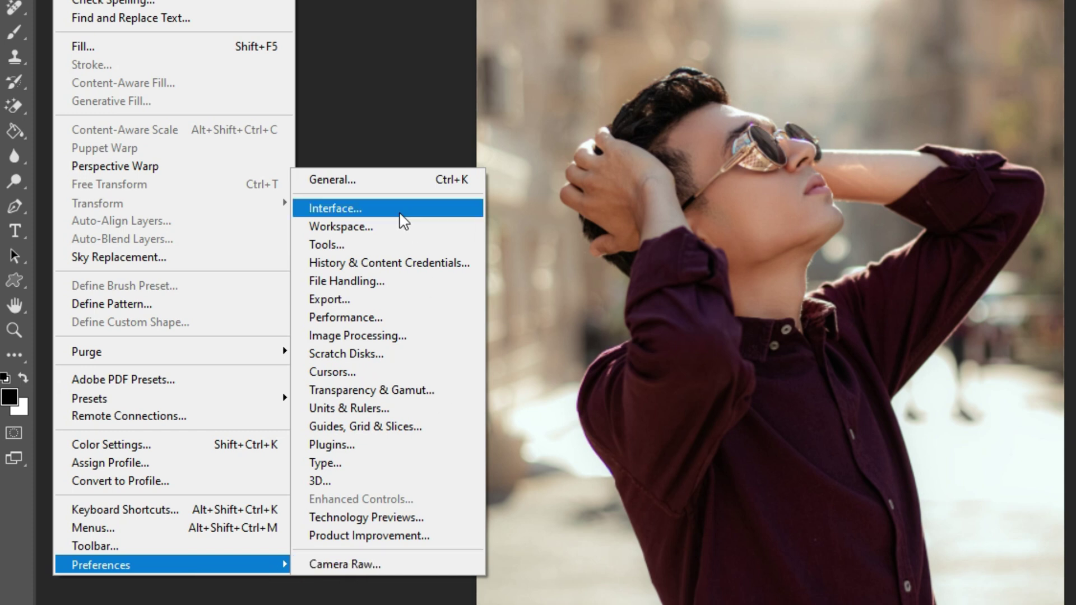
# Step: In General preferences, keep the Adobe color picker, Hue Strip (Small) HUD picker and Bicubic Automatic interpolation
pyautogui.click(424, 184)
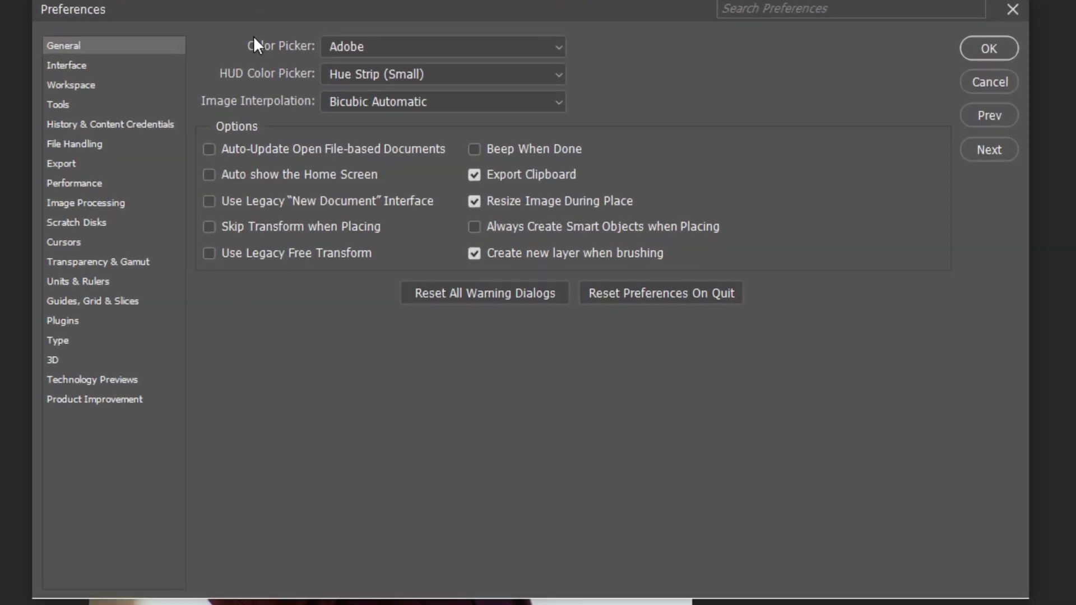
pyautogui.click(376, 47)
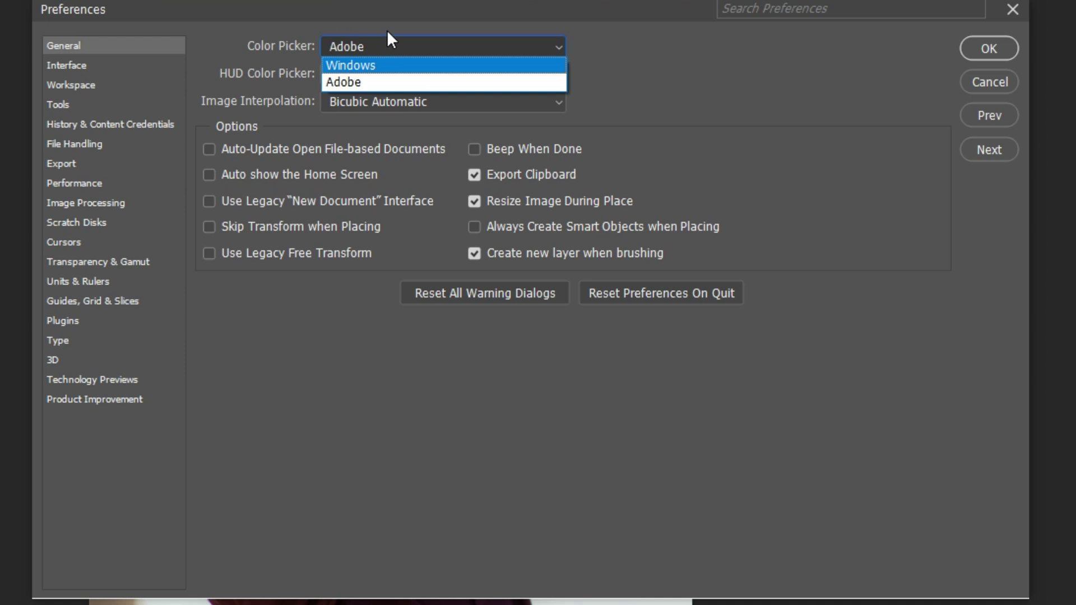
pyautogui.click(381, 46)
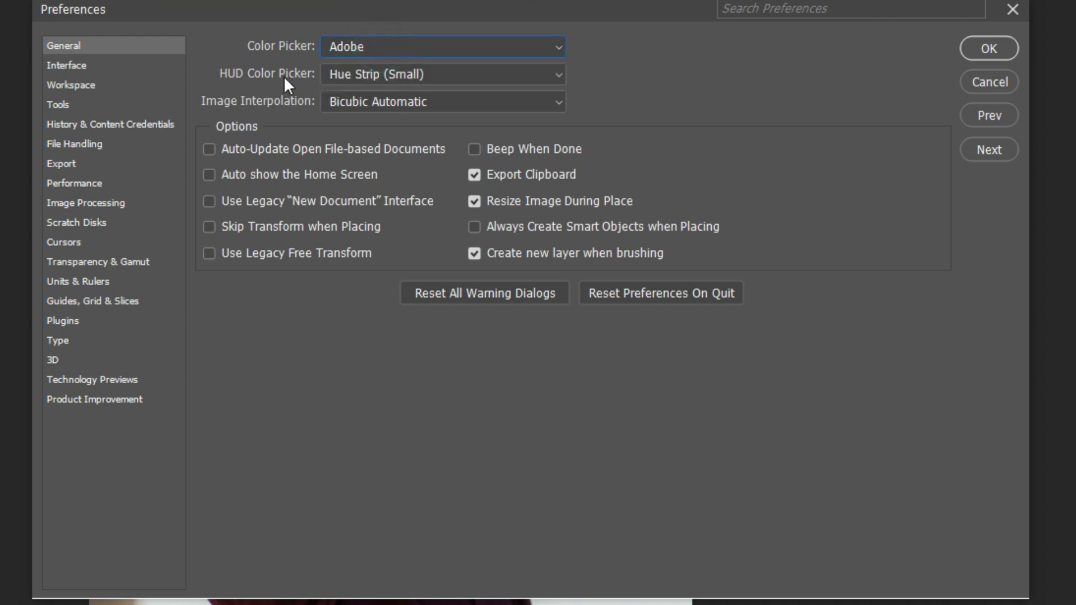
pyautogui.click(392, 75)
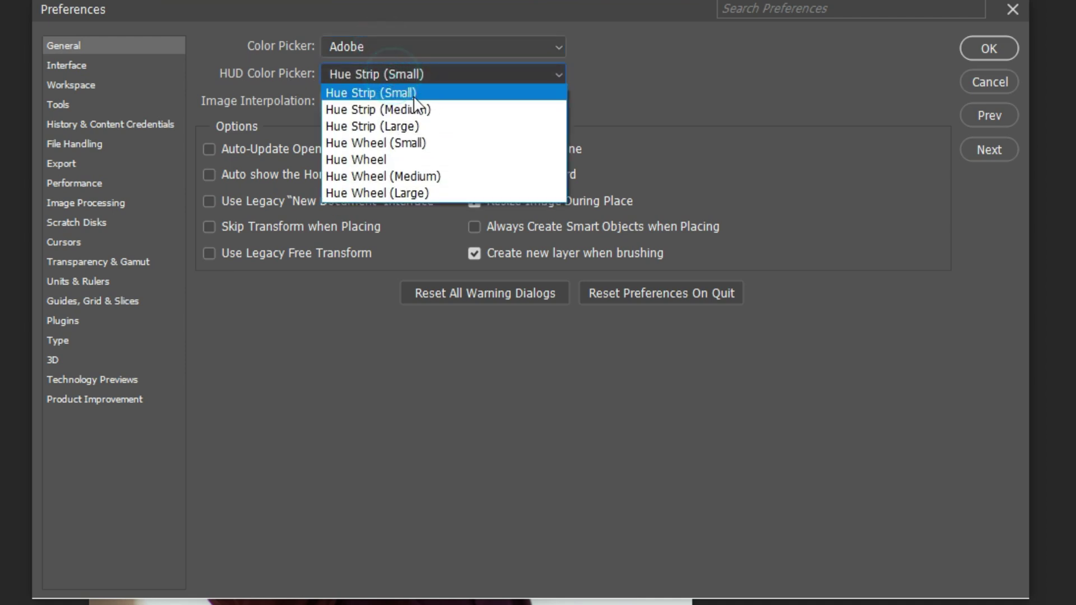
pyautogui.click(393, 69)
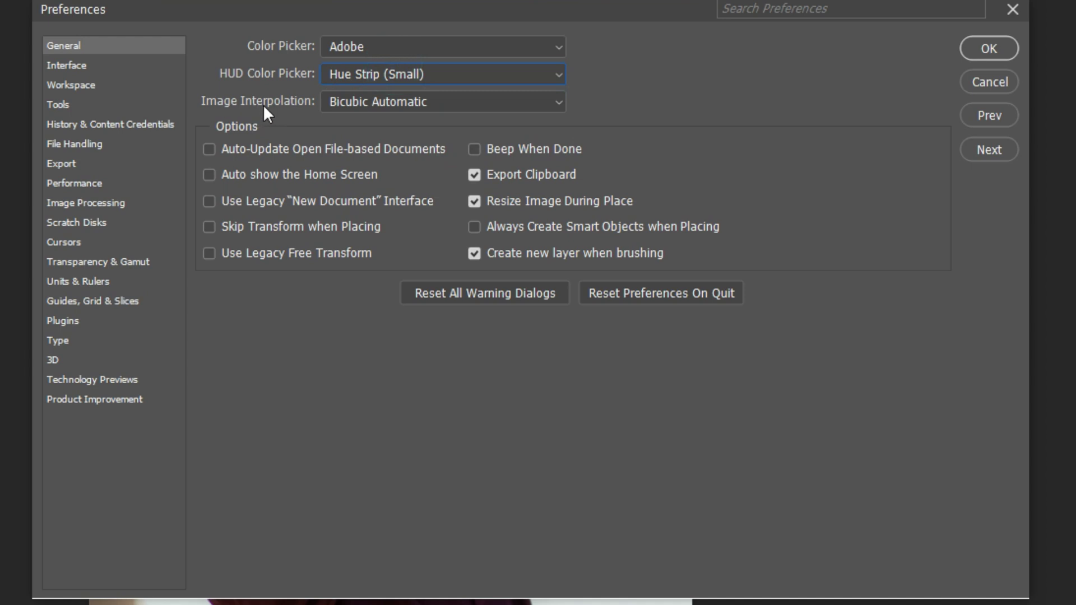
pyautogui.click(345, 106)
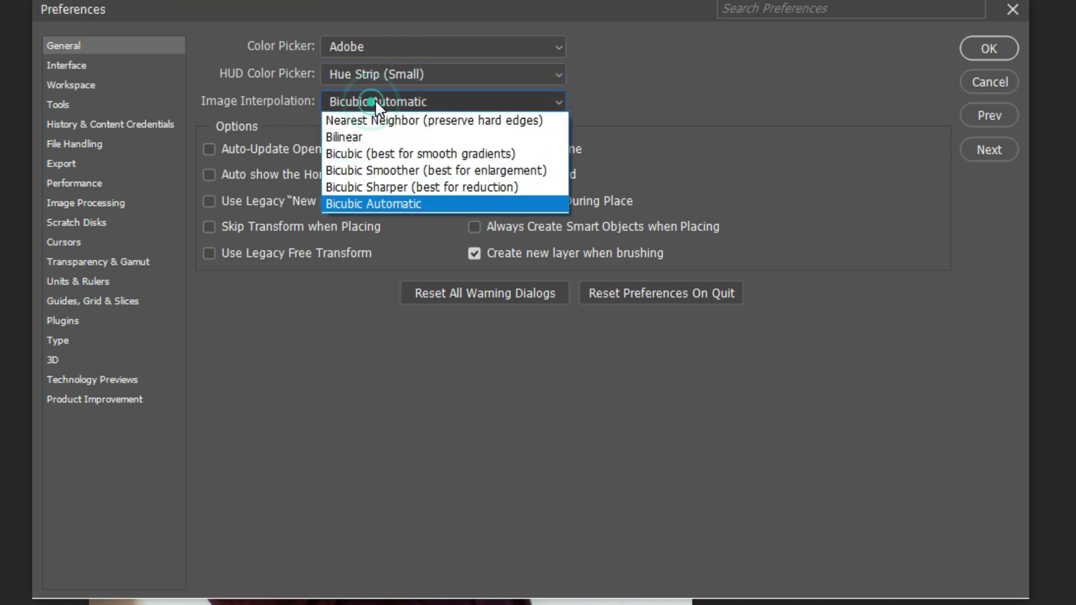
pyautogui.click(375, 101)
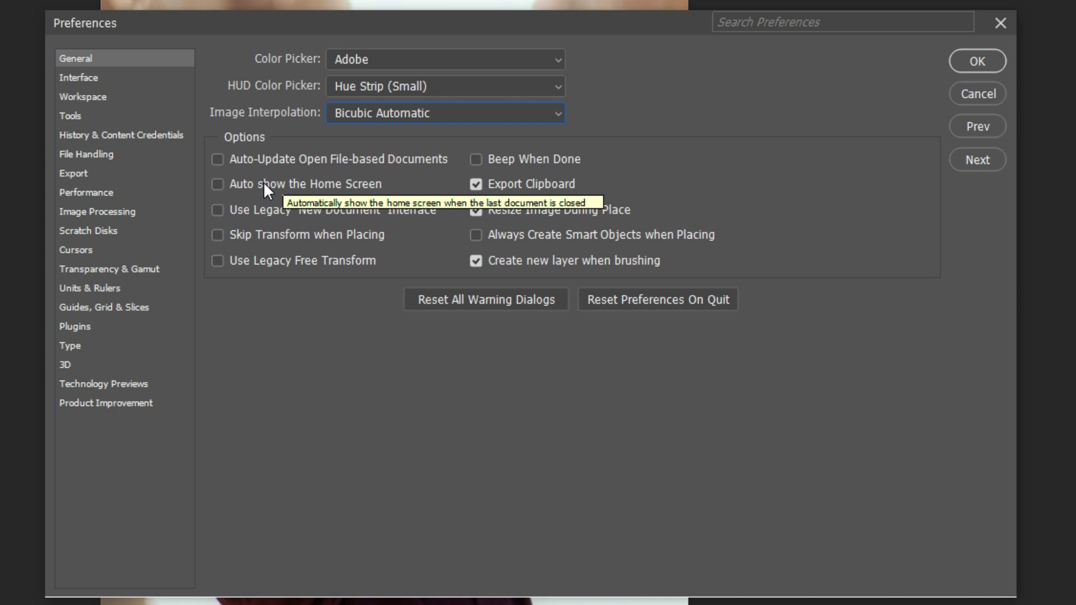
# Step: Toggle Auto show the Home Screen on and off, leaving it unchanged
pyautogui.click(217, 185)
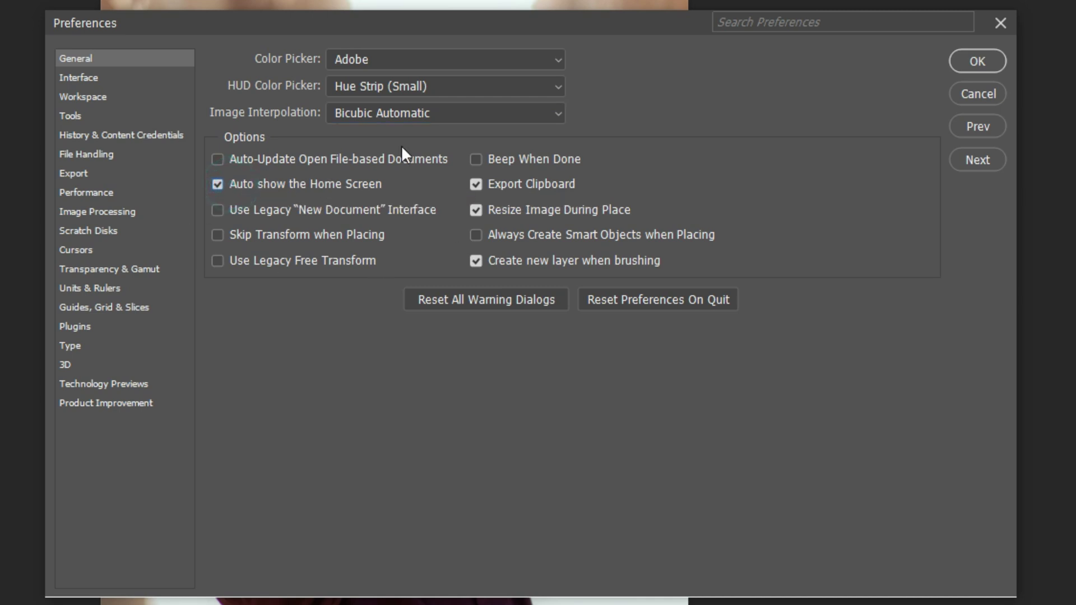
pyautogui.click(271, 185)
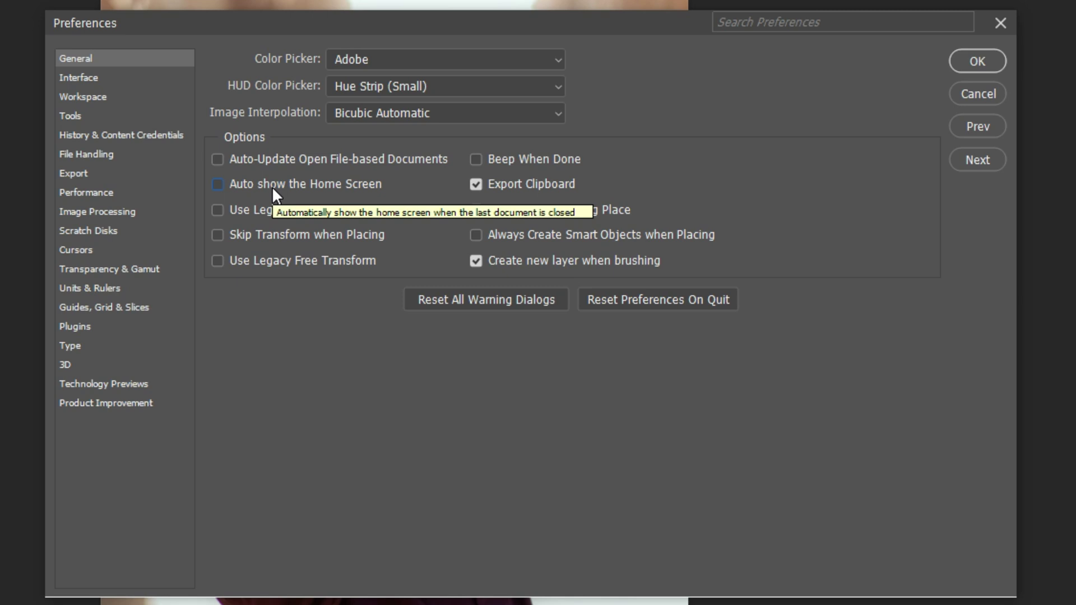
pyautogui.click(269, 185)
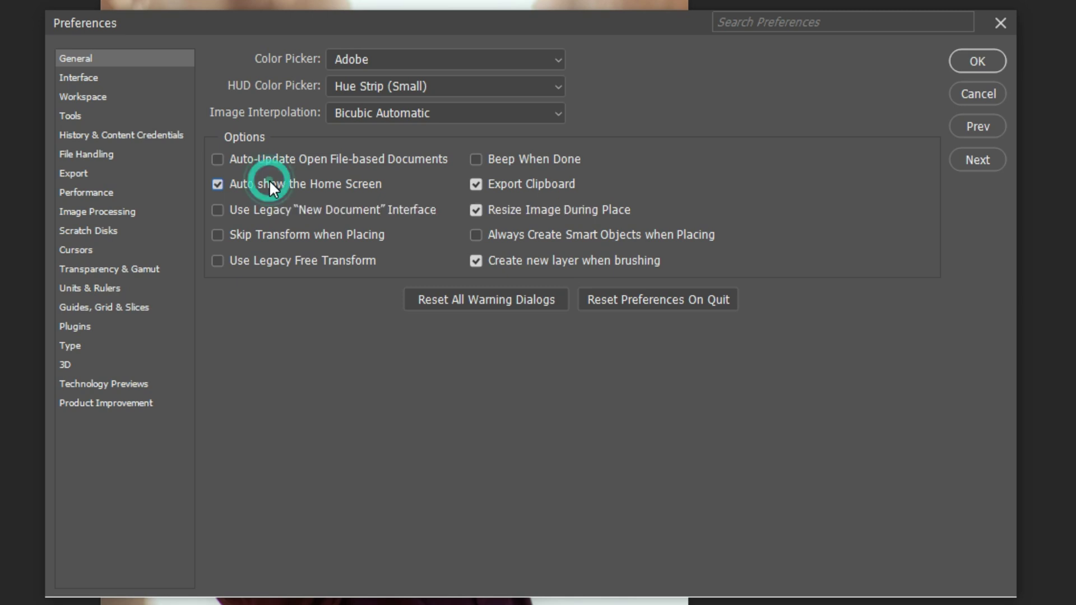
pyautogui.click(217, 184)
pyautogui.click(92, 77)
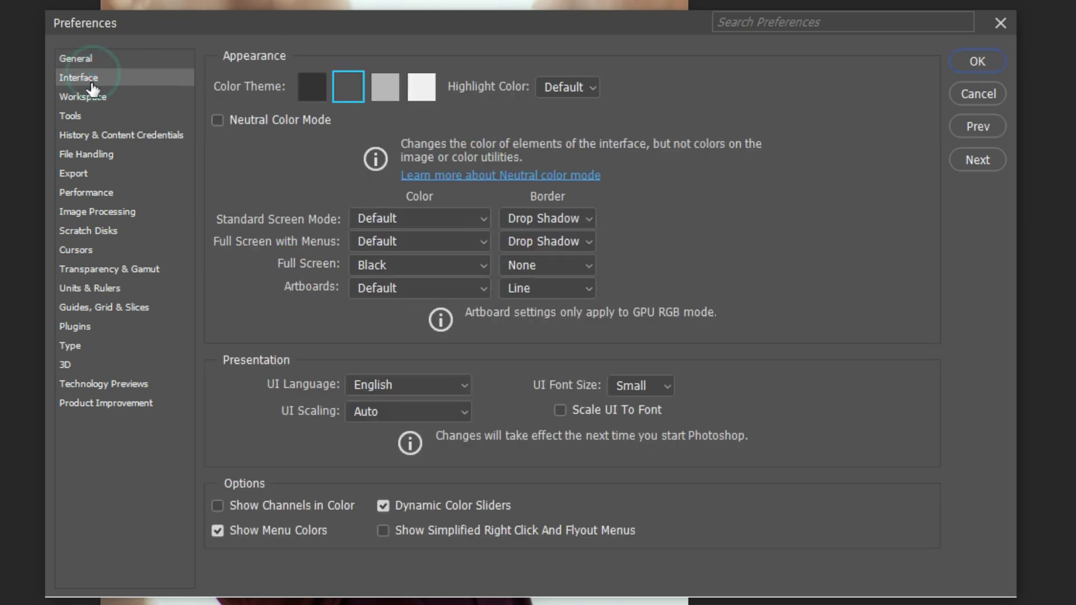
# Step: Preview the darkest and lightest interface themes, then settle on dark gray
pyautogui.click(348, 83)
pyautogui.click(314, 81)
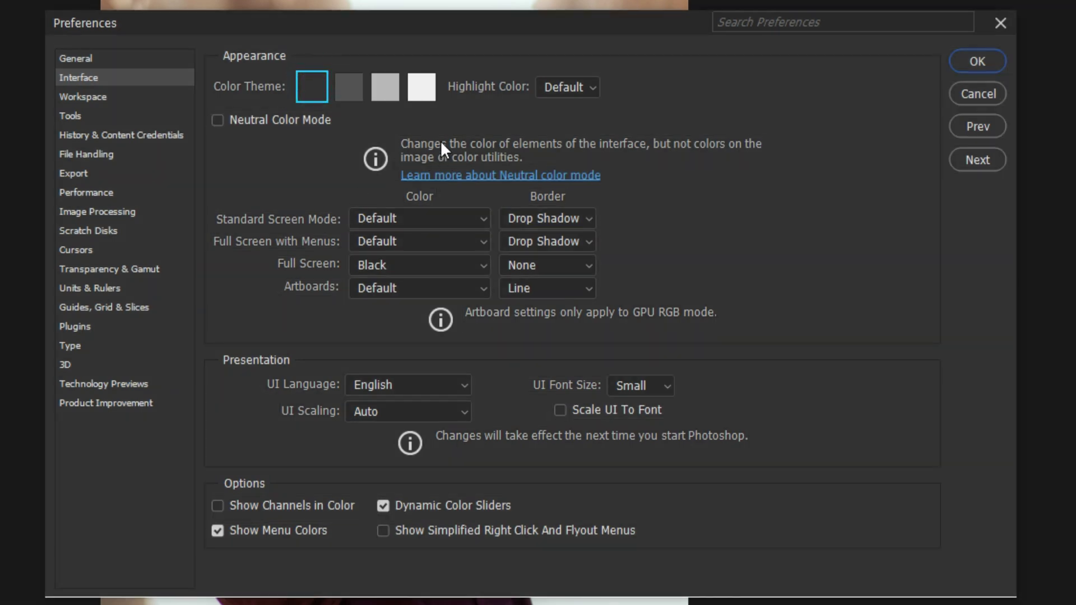
pyautogui.click(421, 86)
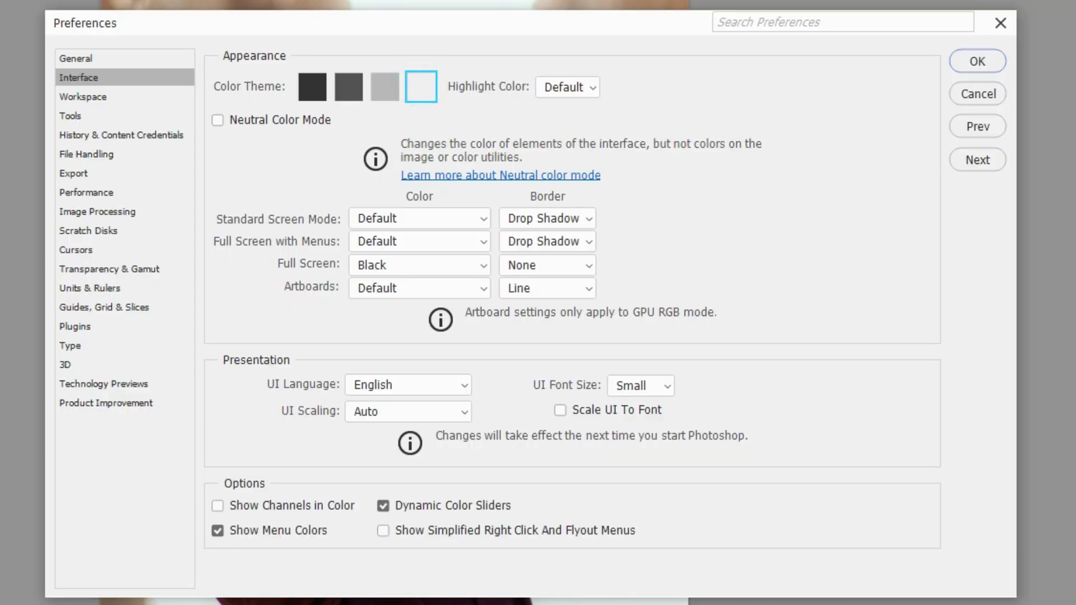
pyautogui.click(348, 84)
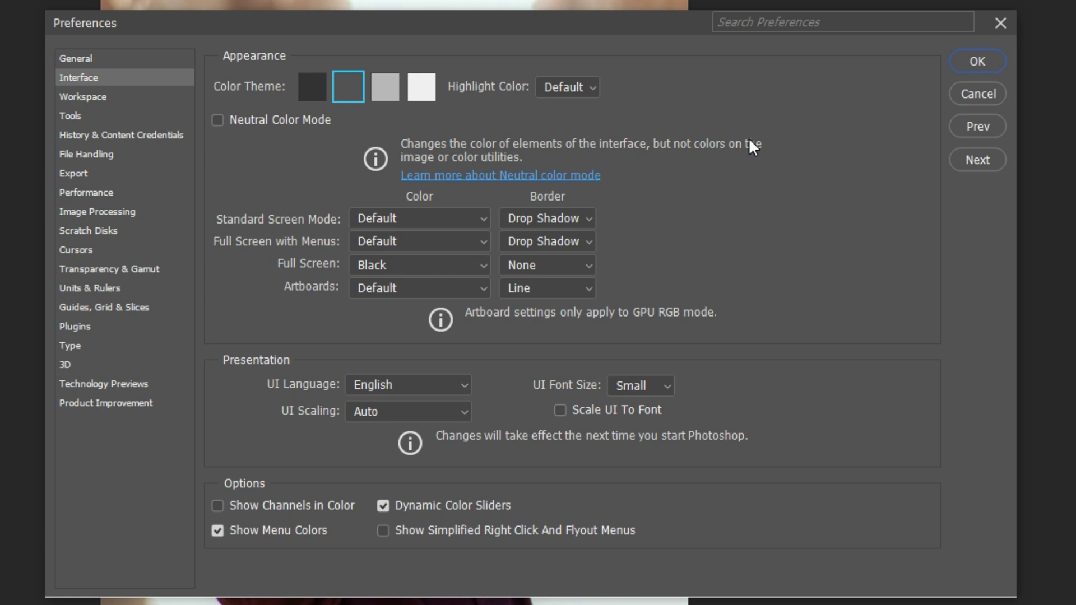
pyautogui.click(91, 98)
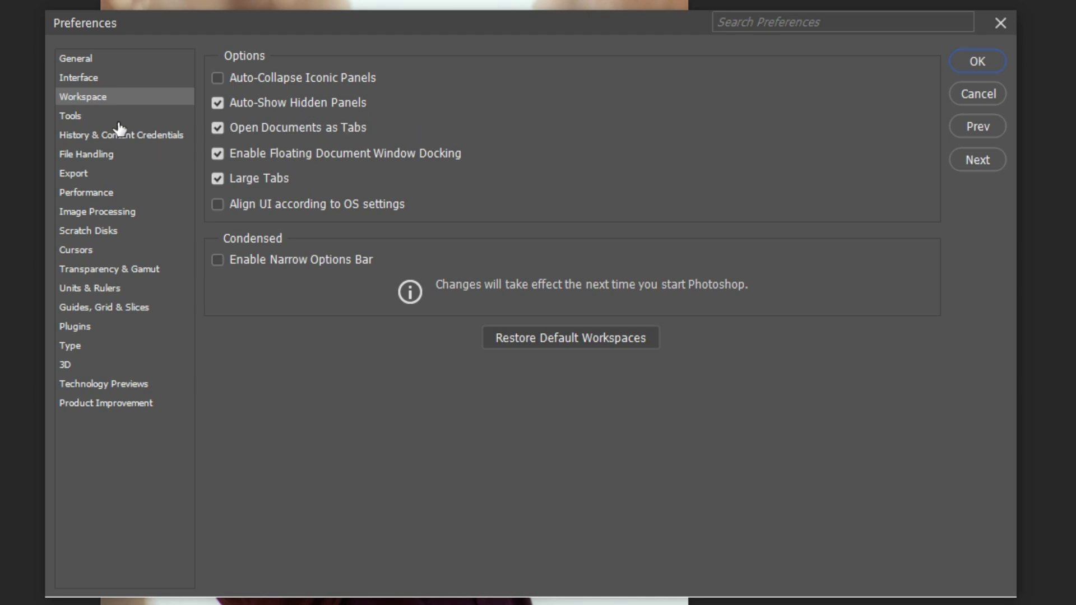
# Step: Step through the Tools, History & Content Credentials, File Handling and Export preference pages to Performance
pyautogui.click(84, 117)
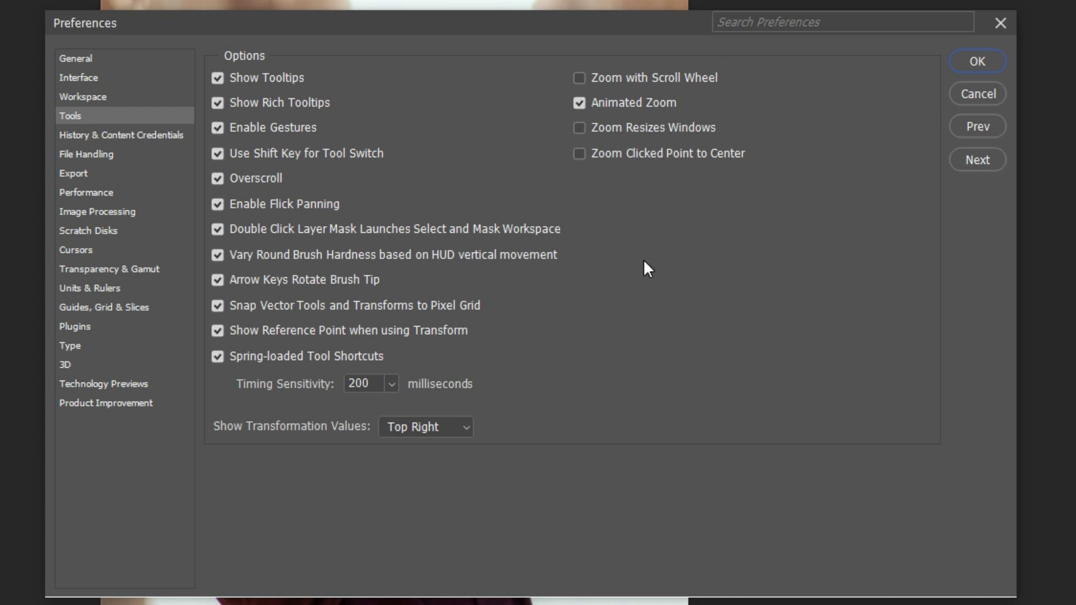
pyautogui.click(147, 135)
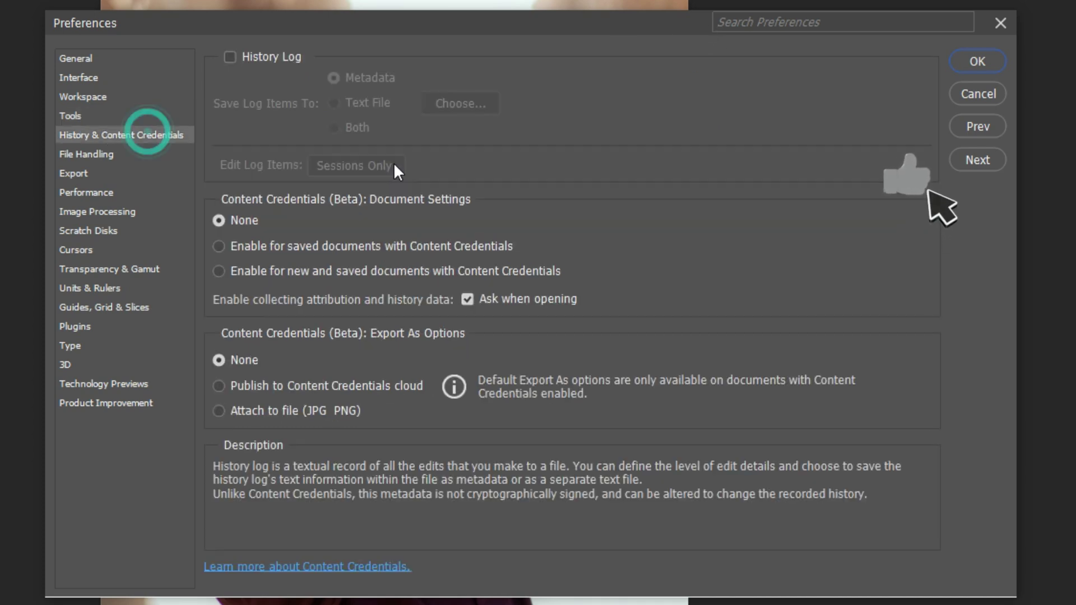
pyautogui.click(93, 156)
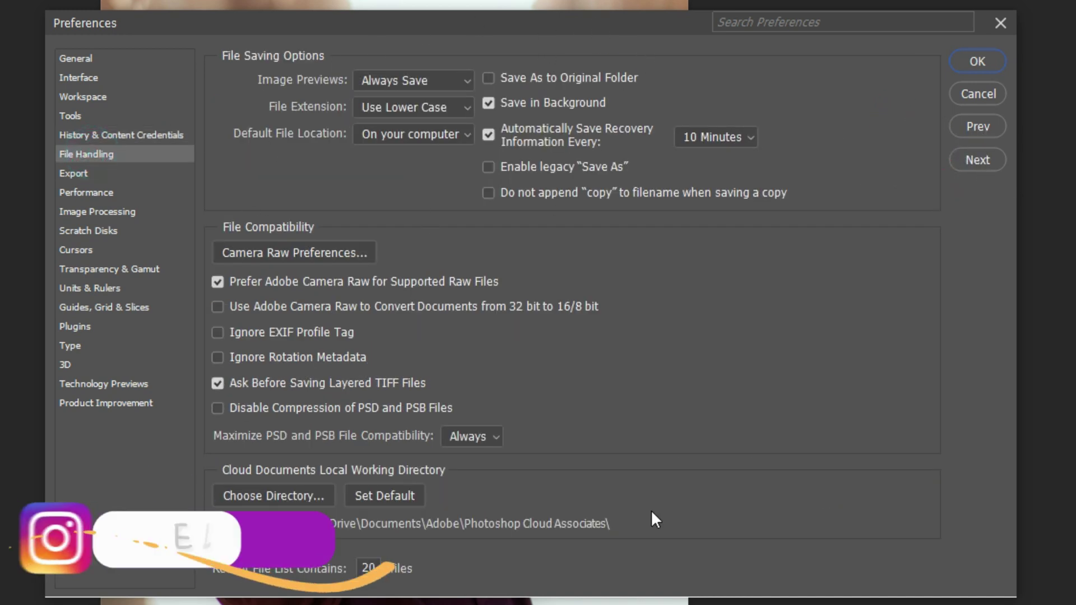
pyautogui.click(73, 173)
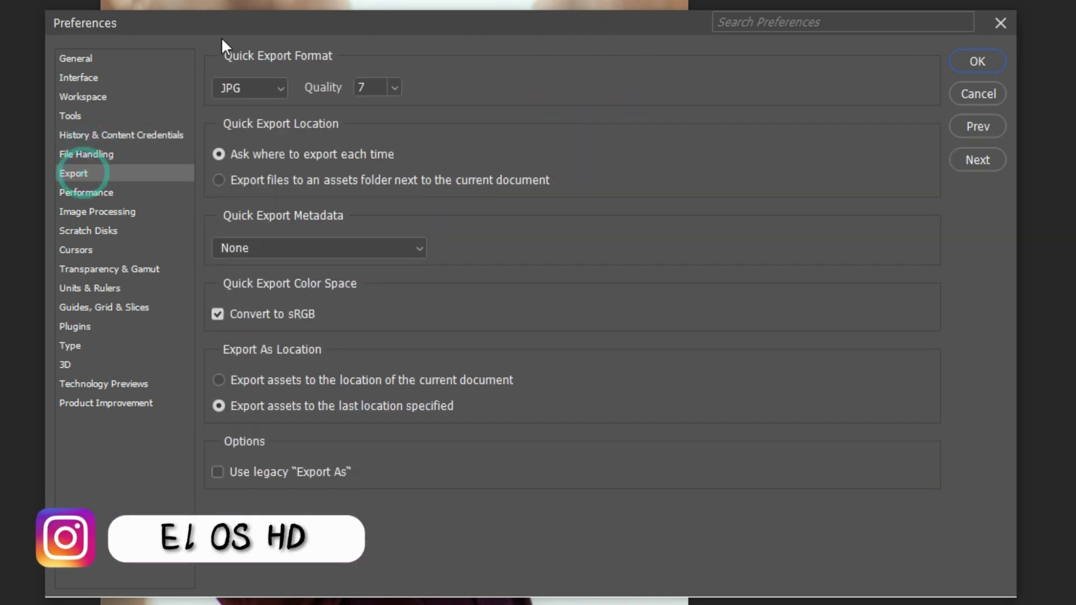
pyautogui.click(97, 195)
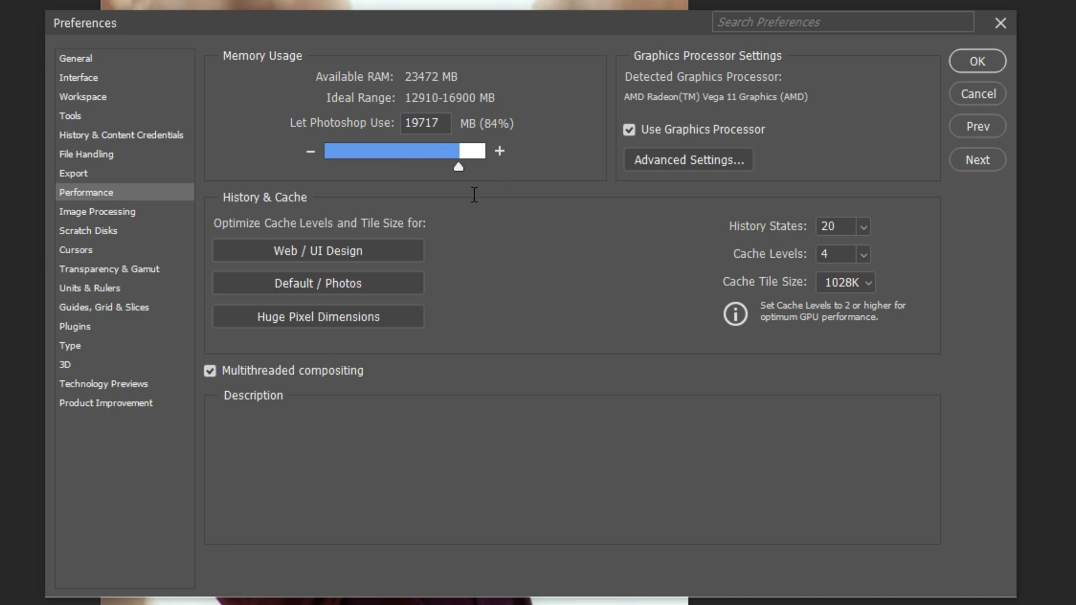
pyautogui.click(702, 159)
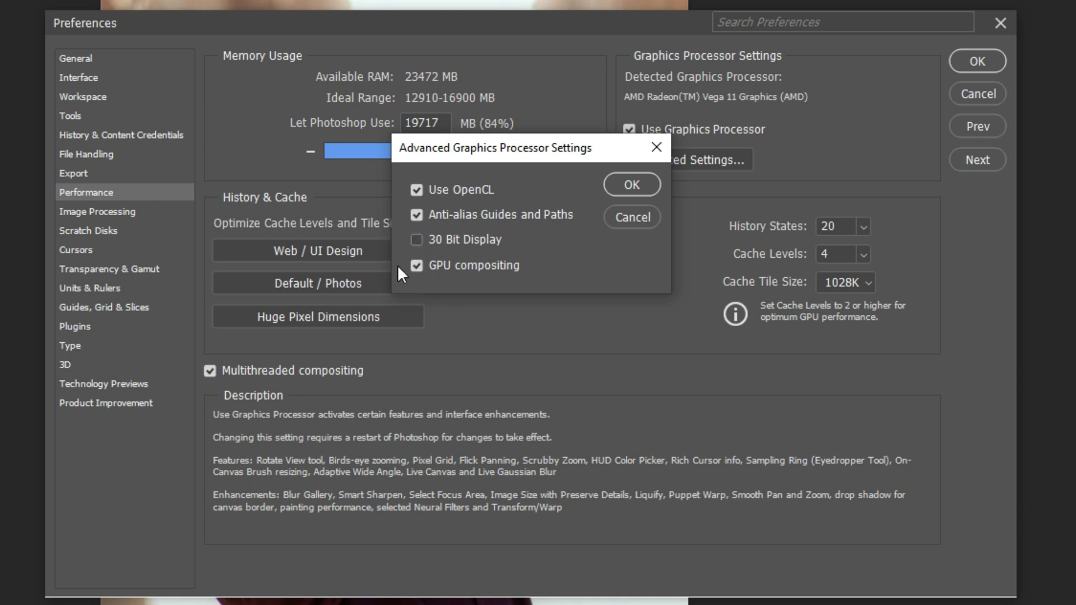
pyautogui.click(628, 218)
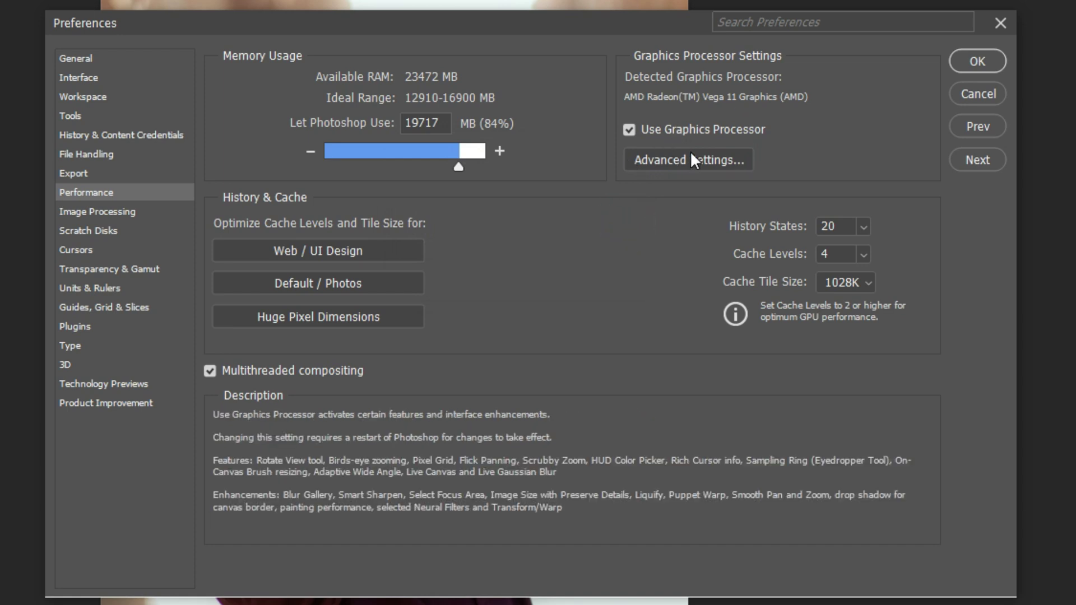
pyautogui.moveTo(767, 227)
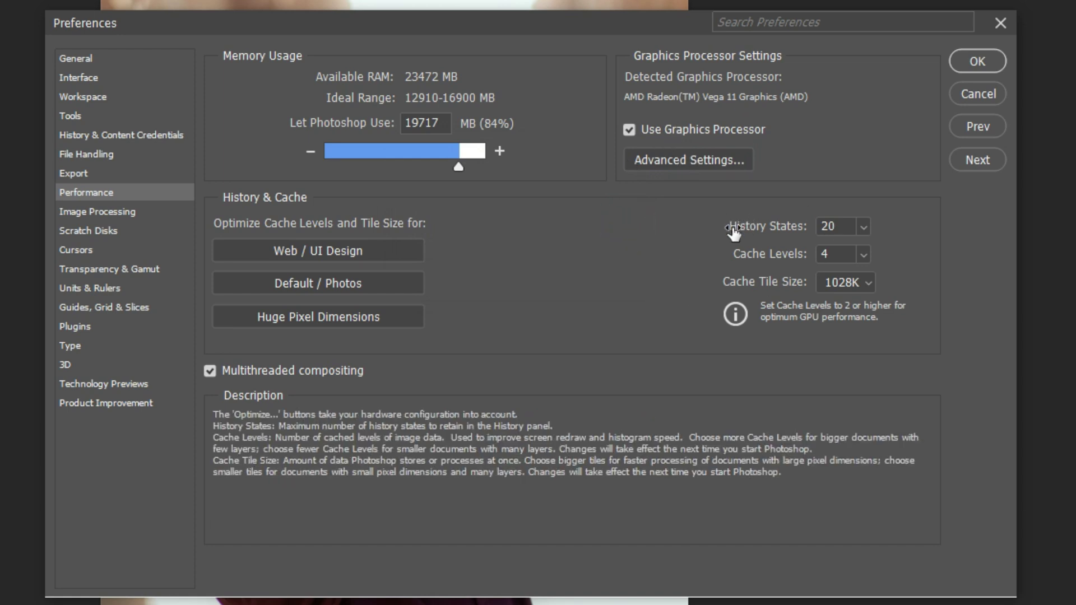
pyautogui.click(863, 227)
pyautogui.click(863, 226)
# Step: Review the Image Processing, Scratch Disks, Cursors and Plugins preference pages, ending on Type
pyautogui.click(107, 211)
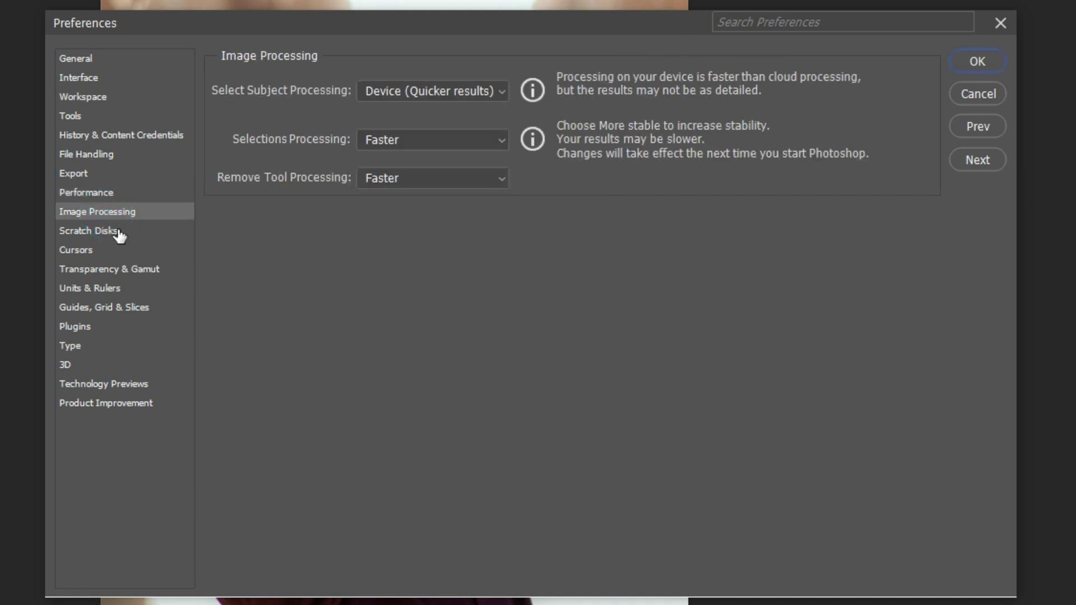
pyautogui.click(119, 231)
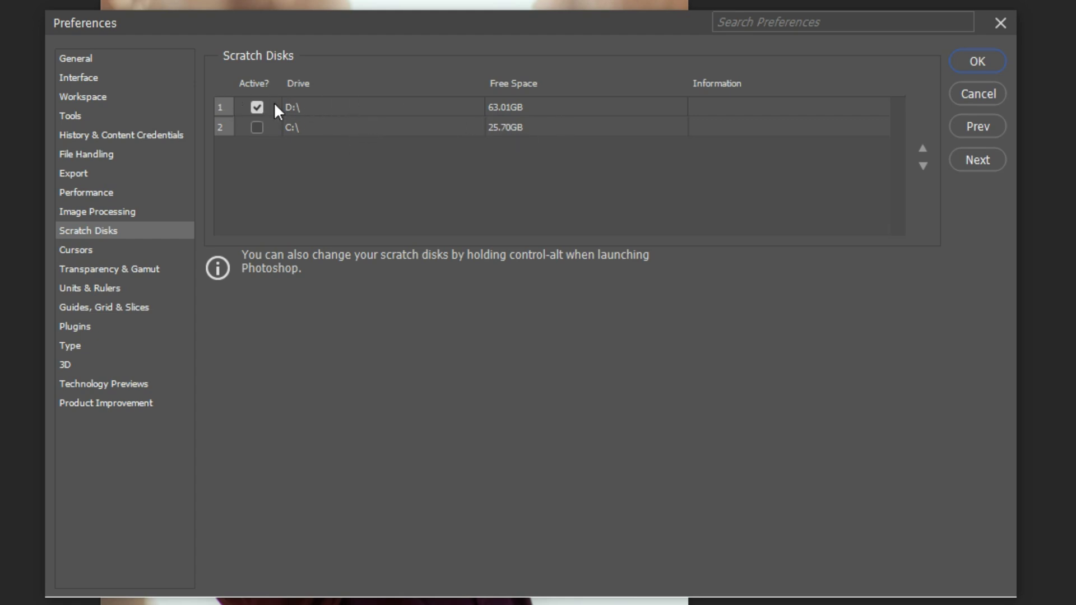
pyautogui.click(76, 249)
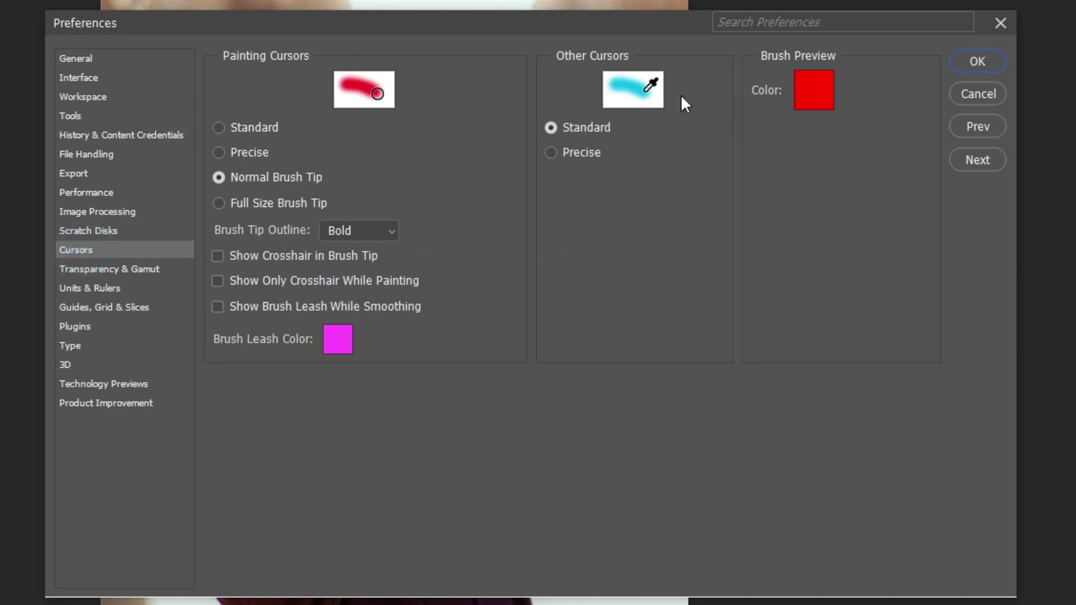
pyautogui.click(143, 327)
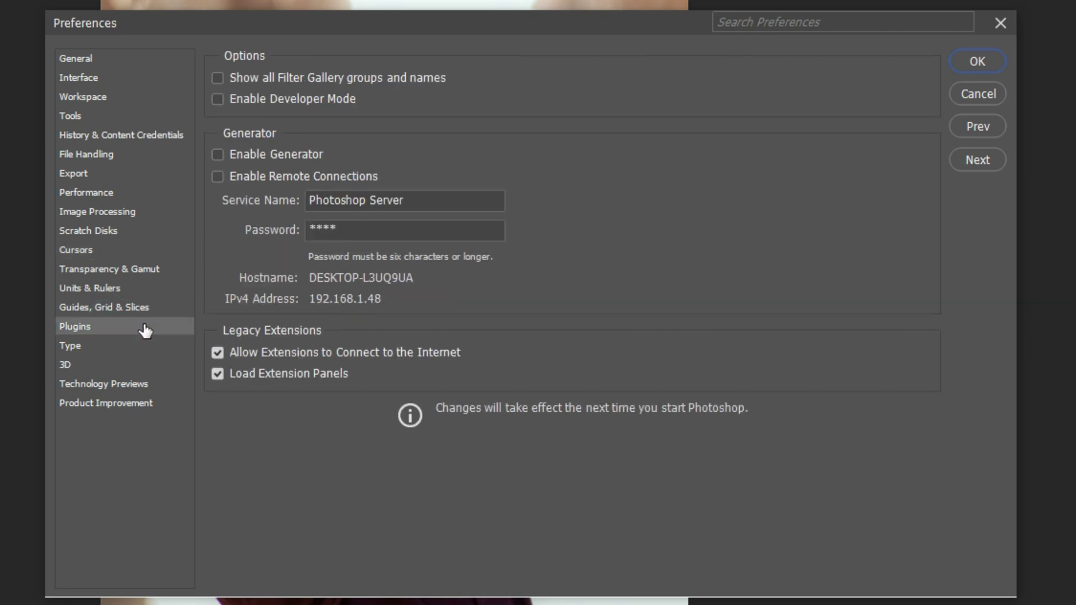
pyautogui.click(125, 347)
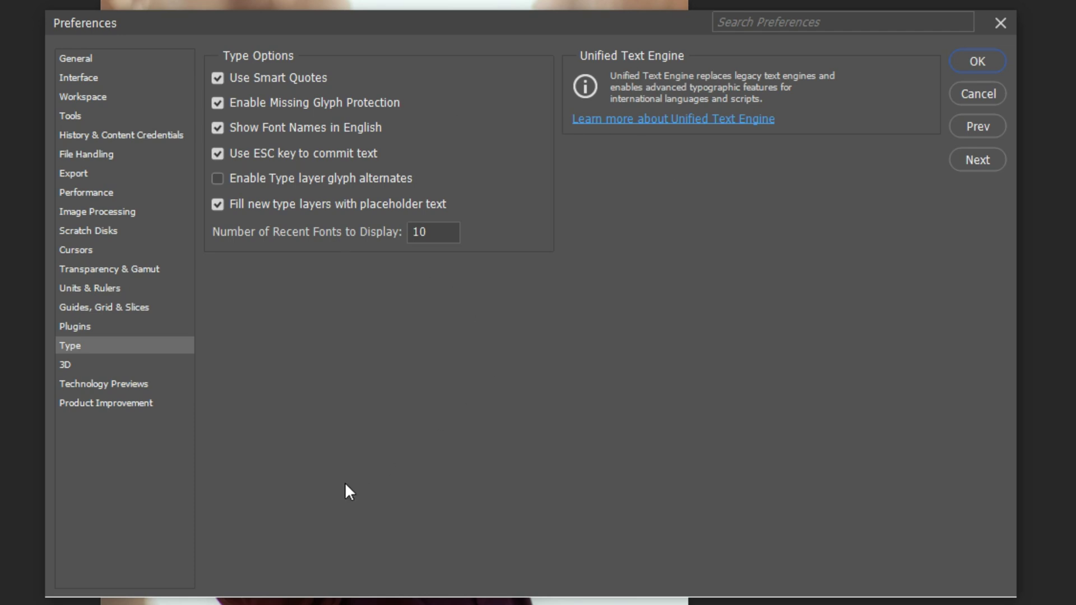
# Step: Review the 3D, Technology Previews and Product Improvement preference pages
pyautogui.click(120, 364)
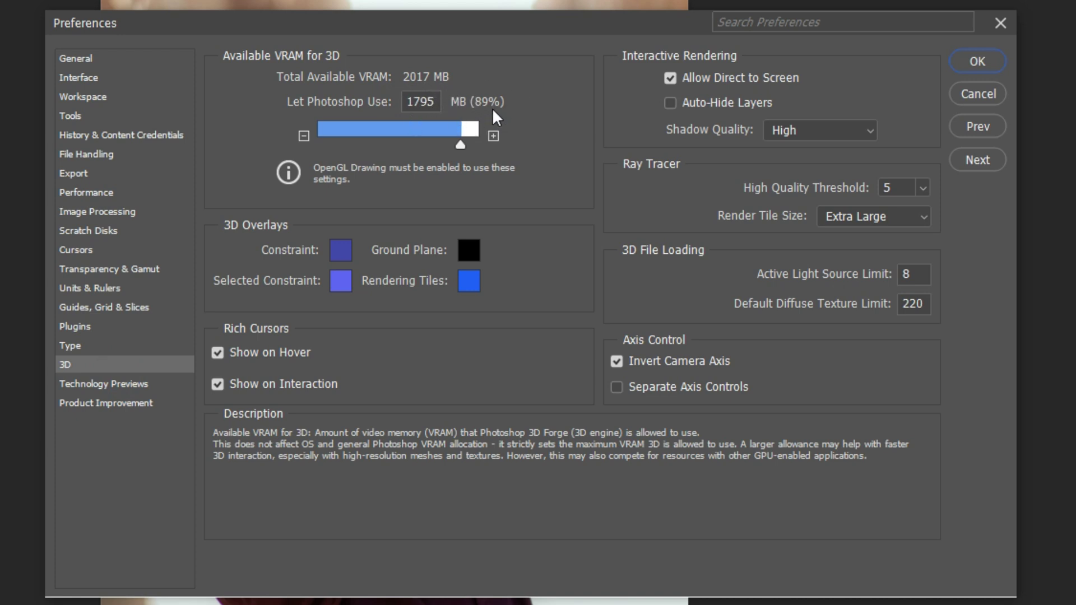
pyautogui.click(143, 383)
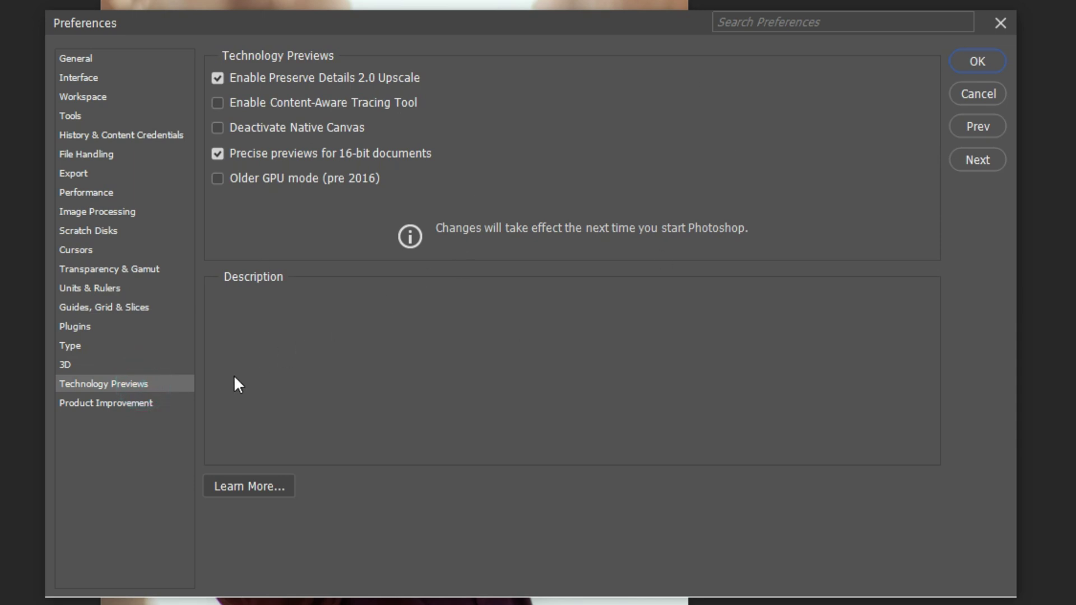
pyautogui.click(106, 403)
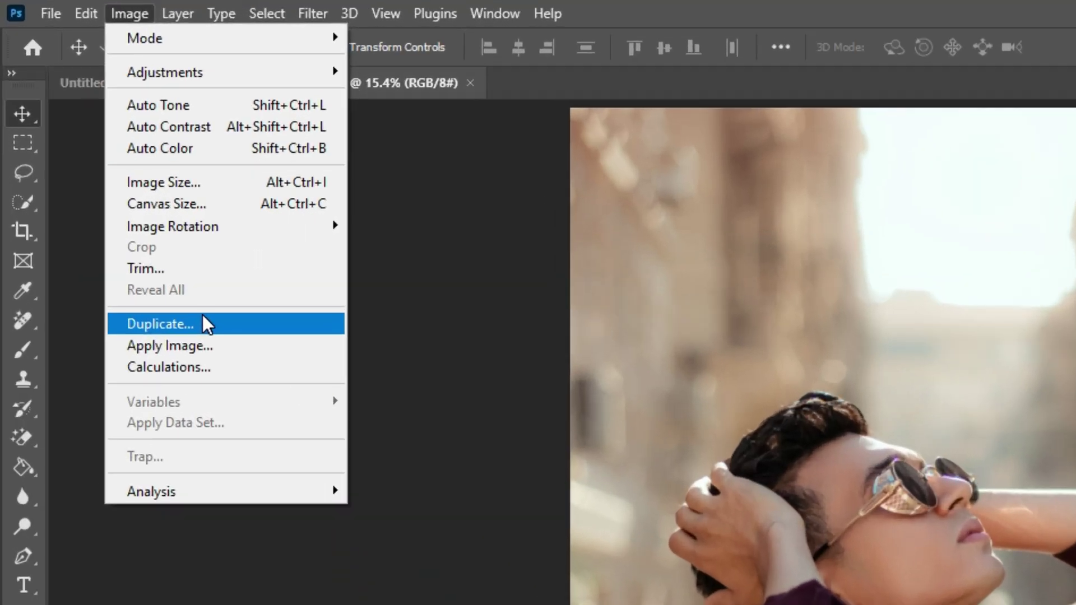
pyautogui.moveTo(223, 72)
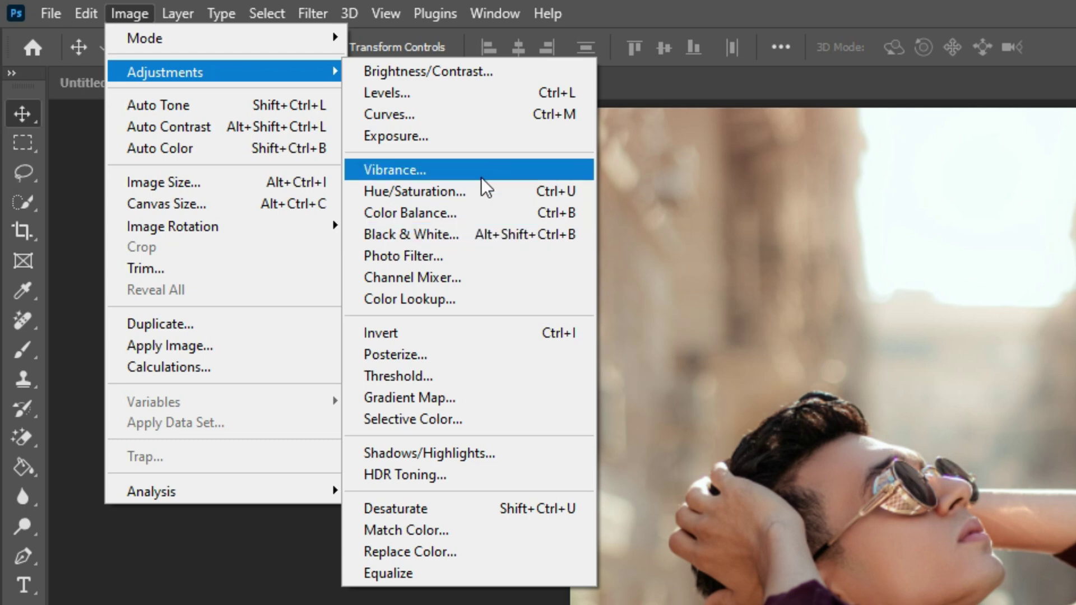
# Step: Open and cancel Hue/Saturation, then browse the Layer, Image and Type menus without changes
pyautogui.click(456, 192)
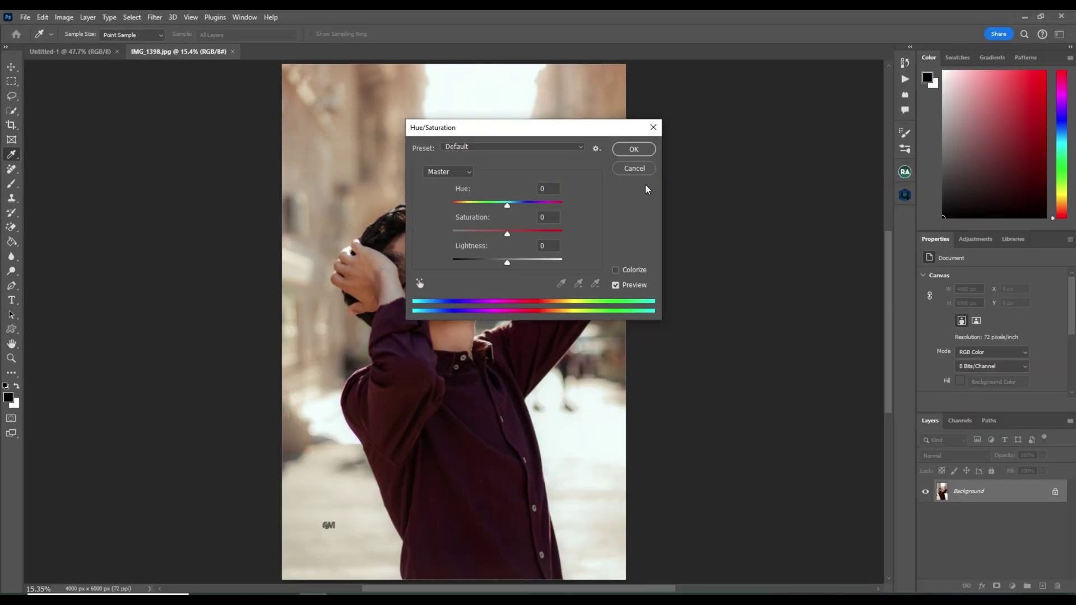
pyautogui.click(635, 168)
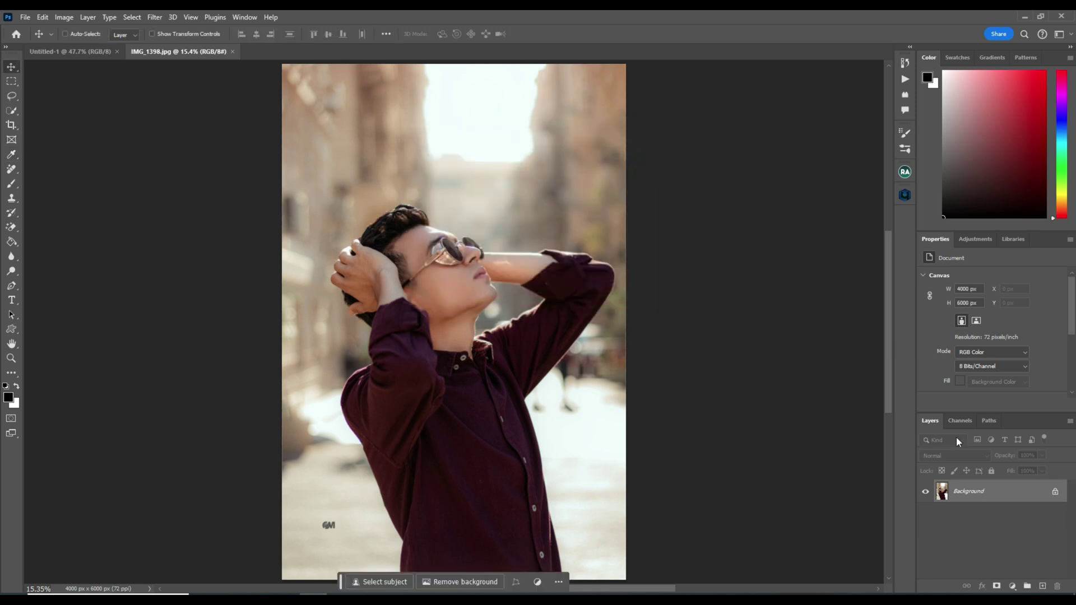
pyautogui.click(88, 17)
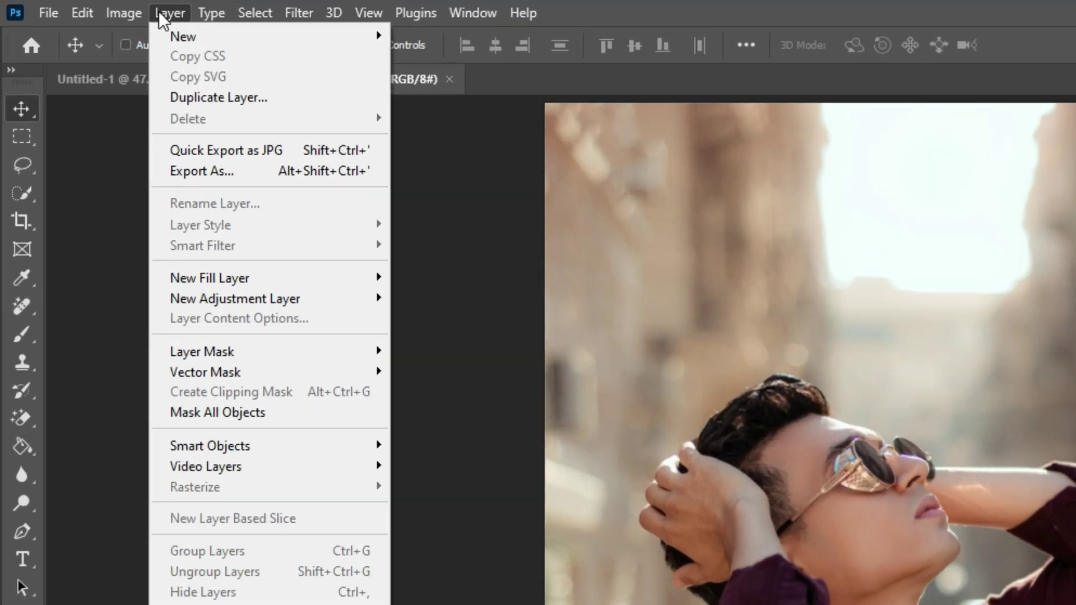
pyautogui.press('Escape')
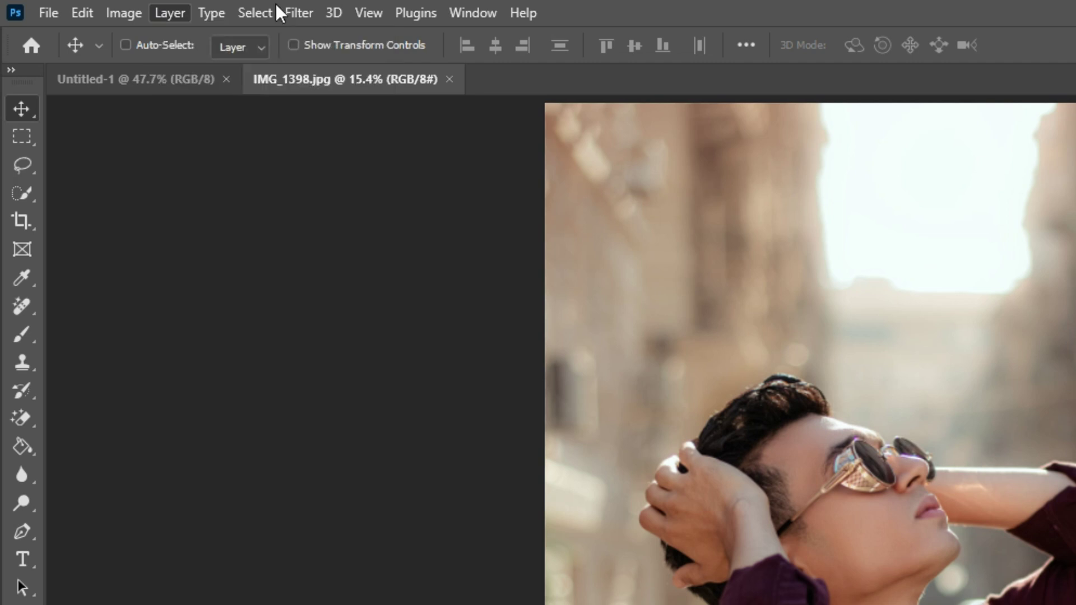
pyautogui.click(124, 12)
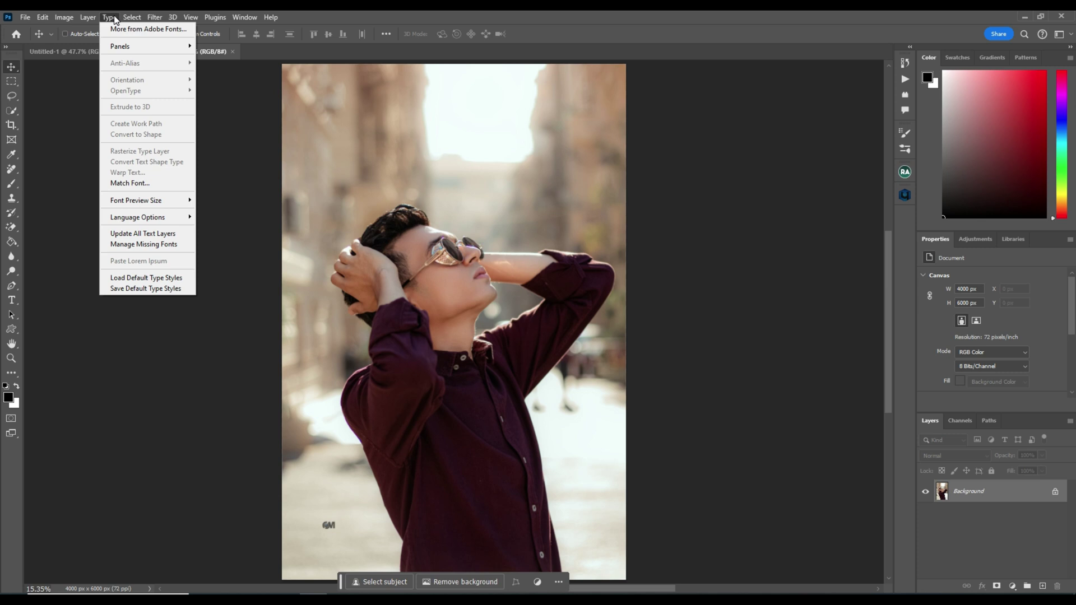
pyautogui.click(115, 18)
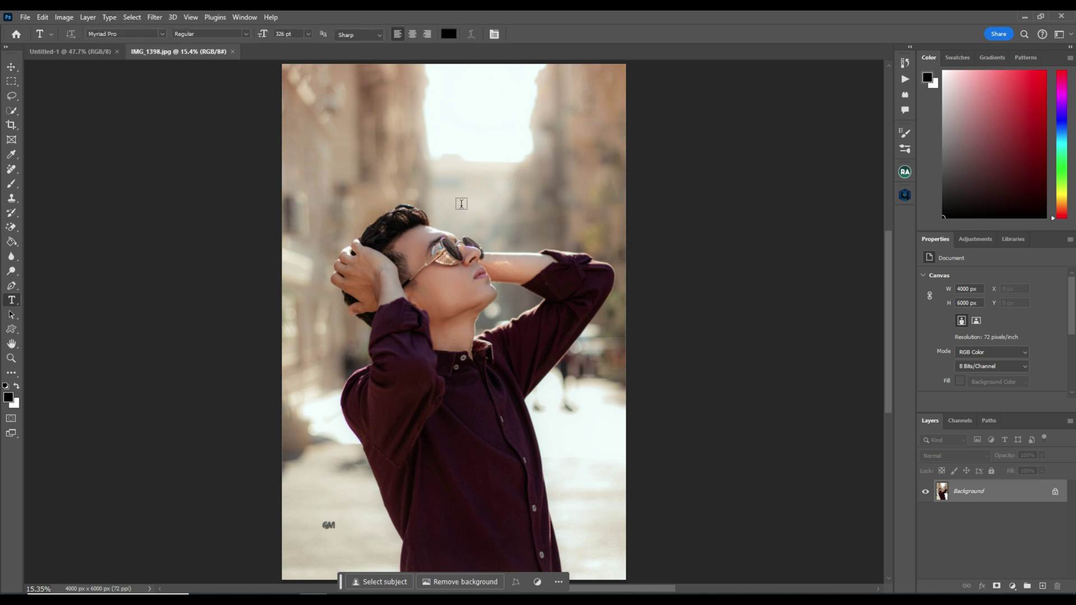
# Step: Switch to the Move tool and swap colours so white is the foreground
pyautogui.rightClick(473, 197)
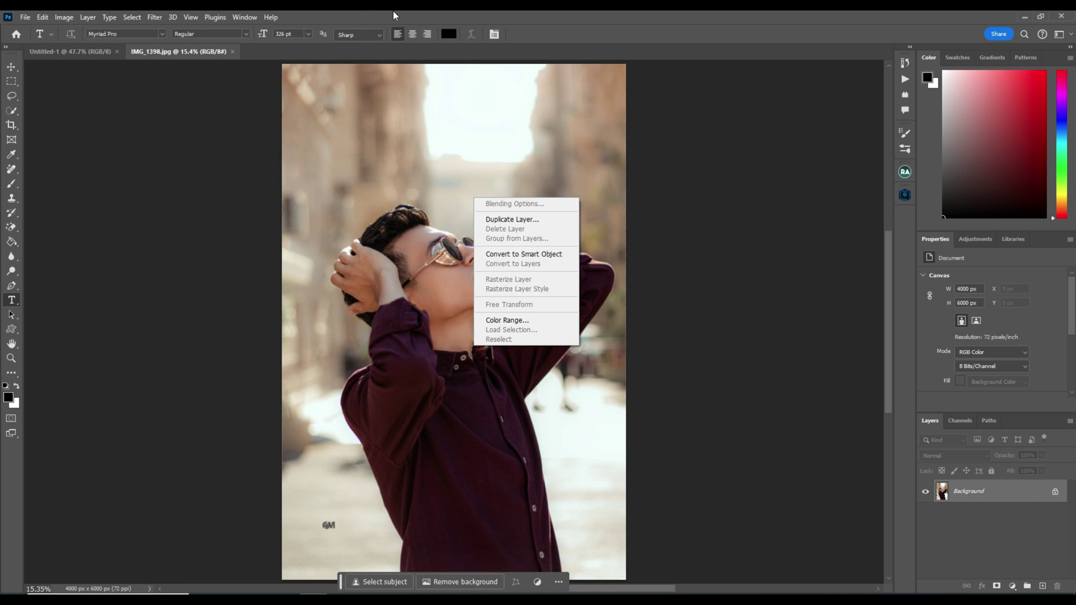
pyautogui.press('Escape')
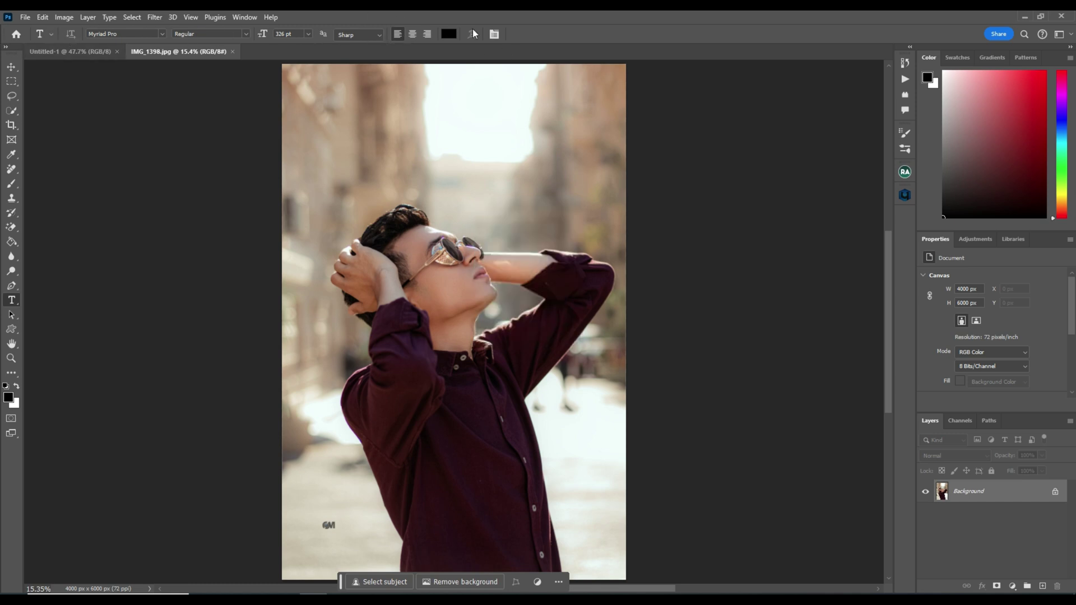
pyautogui.press('v')
pyautogui.press('x')
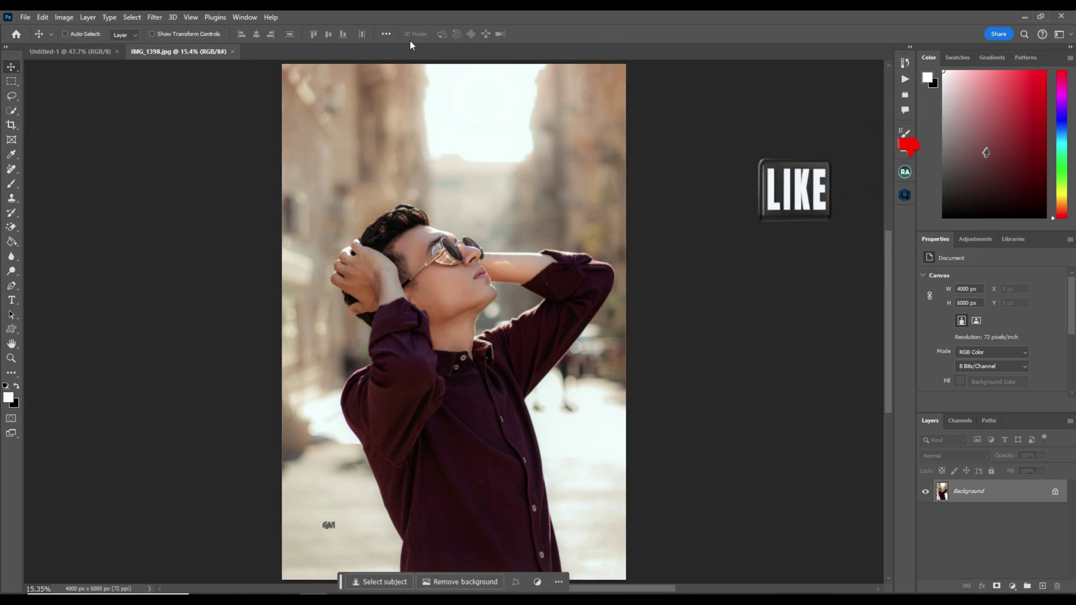
pyautogui.click(132, 17)
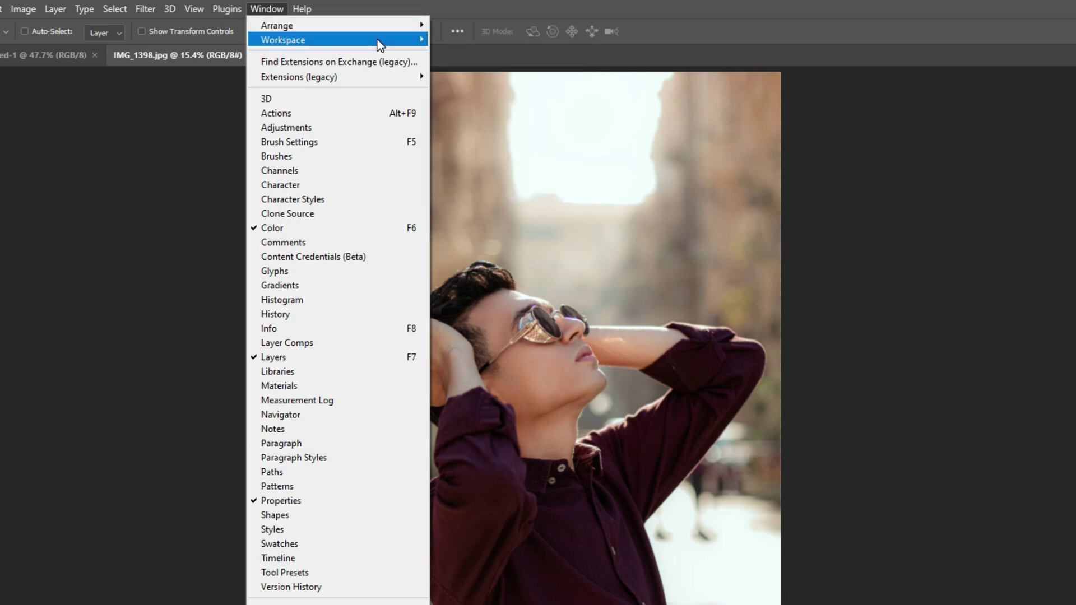
# Step: Show the Window > Workspace presets, from Essentials through Photography
pyautogui.click(392, 39)
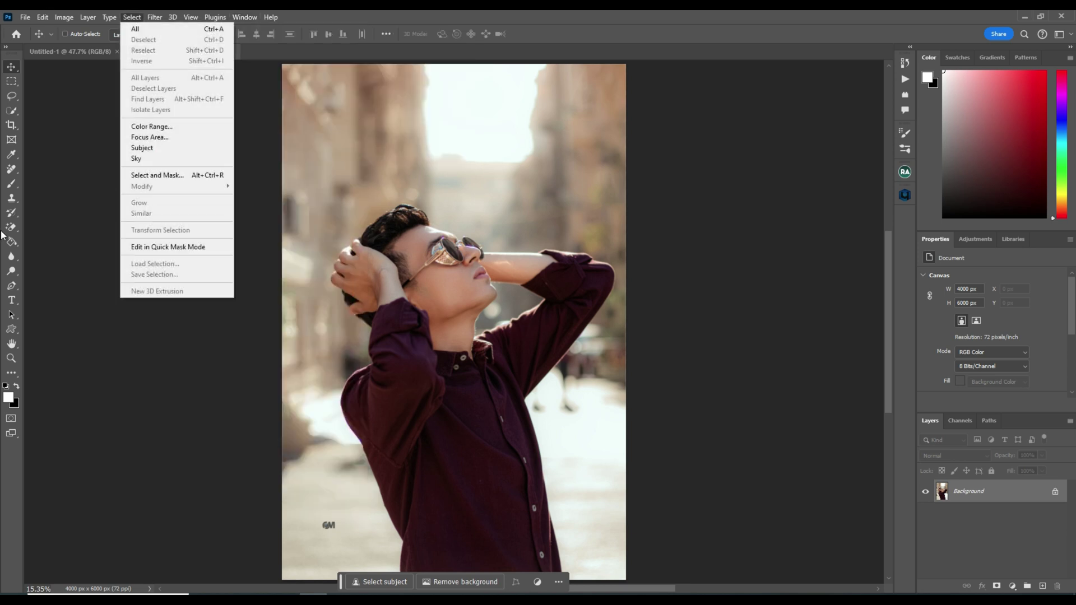
pyautogui.moveTo(336, 40)
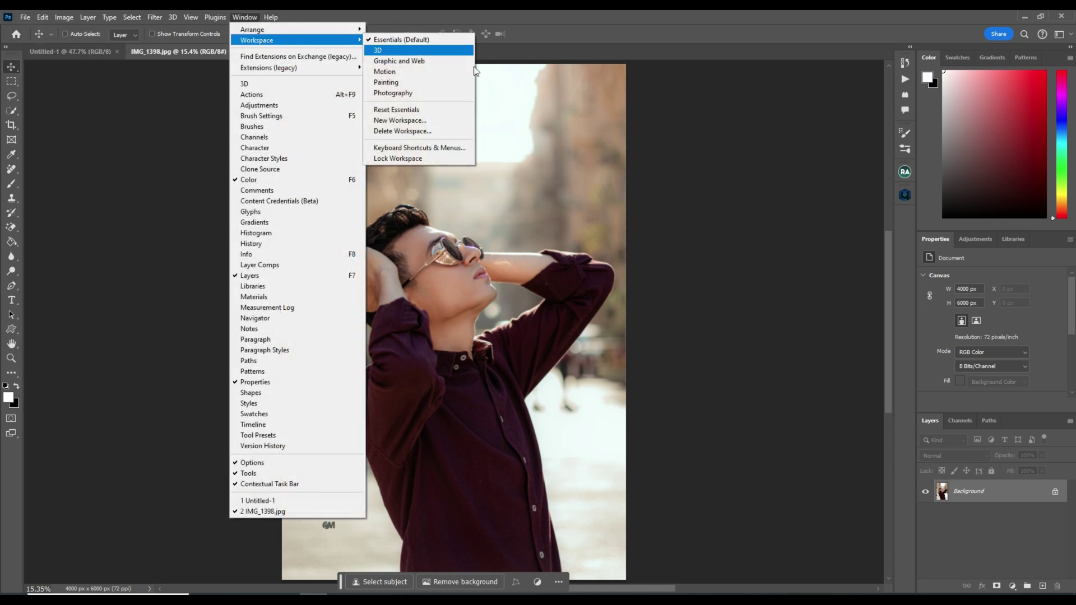
# Step: Save workspace 'HD' with keyboard shortcuts, menus and toolbar, then switch to Photography
pyautogui.click(414, 120)
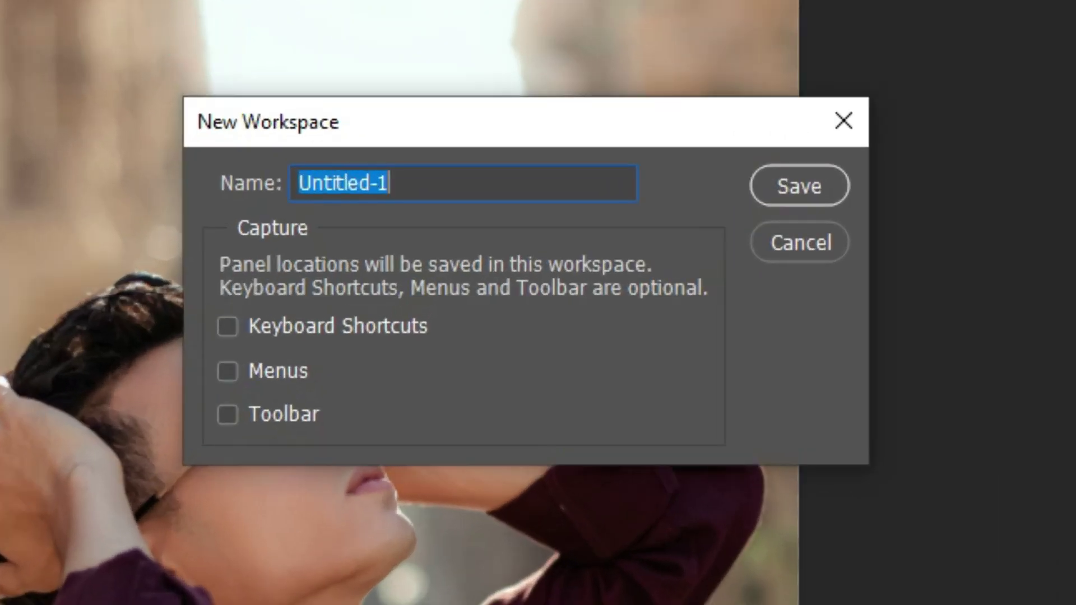
pyautogui.write('HD')
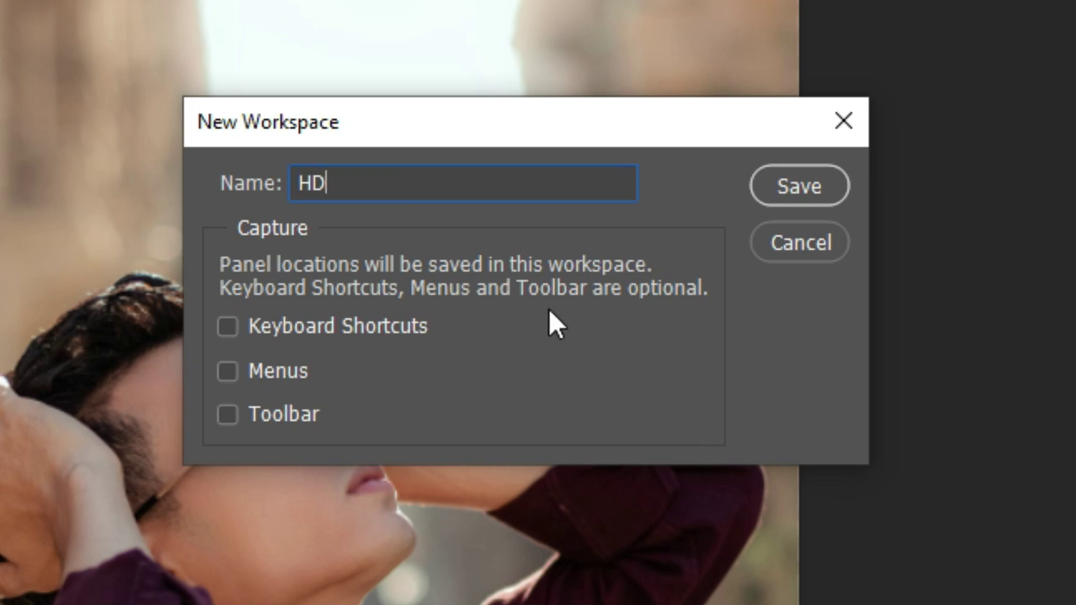
pyautogui.click(227, 327)
pyautogui.click(227, 371)
pyautogui.click(227, 414)
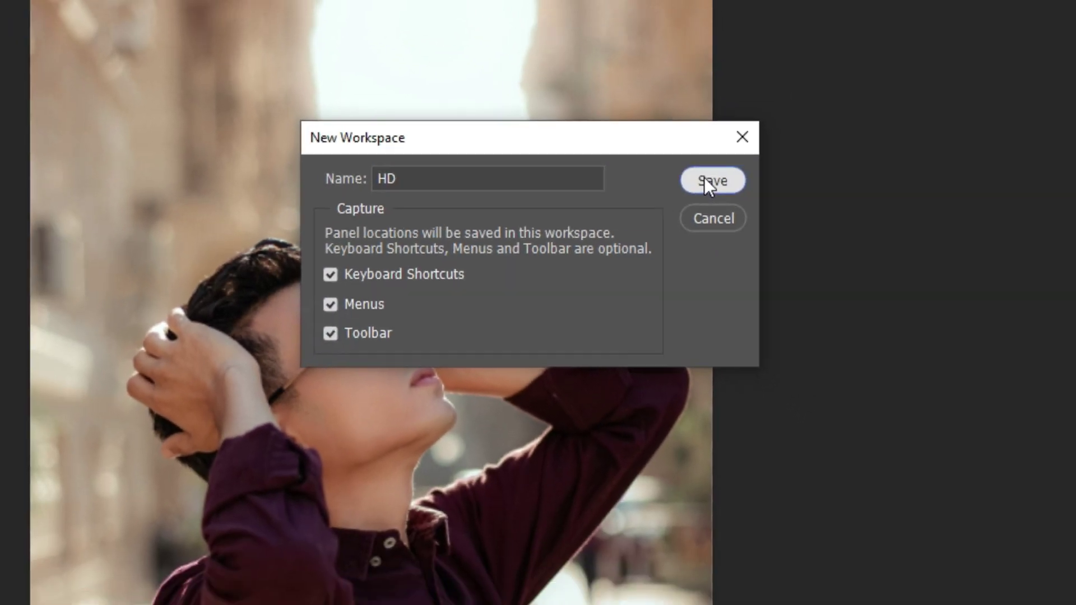
pyautogui.click(708, 178)
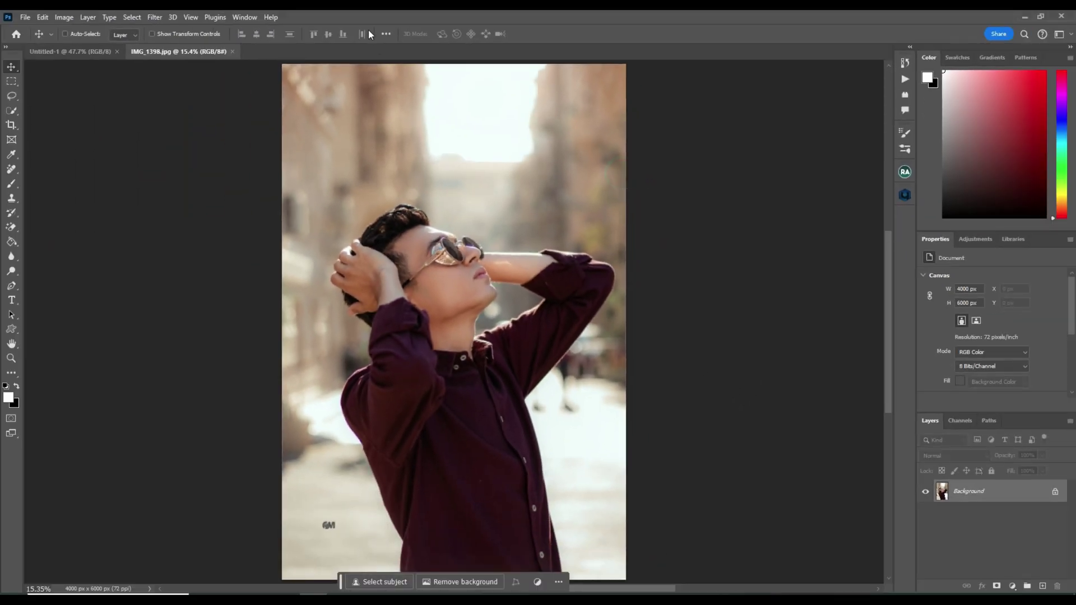
pyautogui.click(243, 17)
pyautogui.moveTo(257, 39)
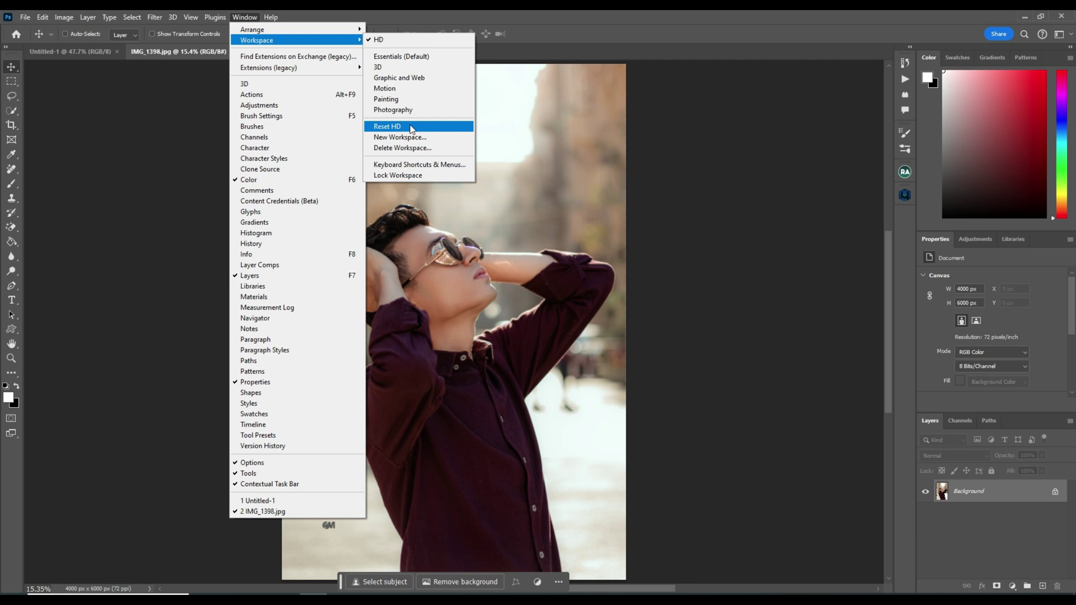
pyautogui.click(410, 110)
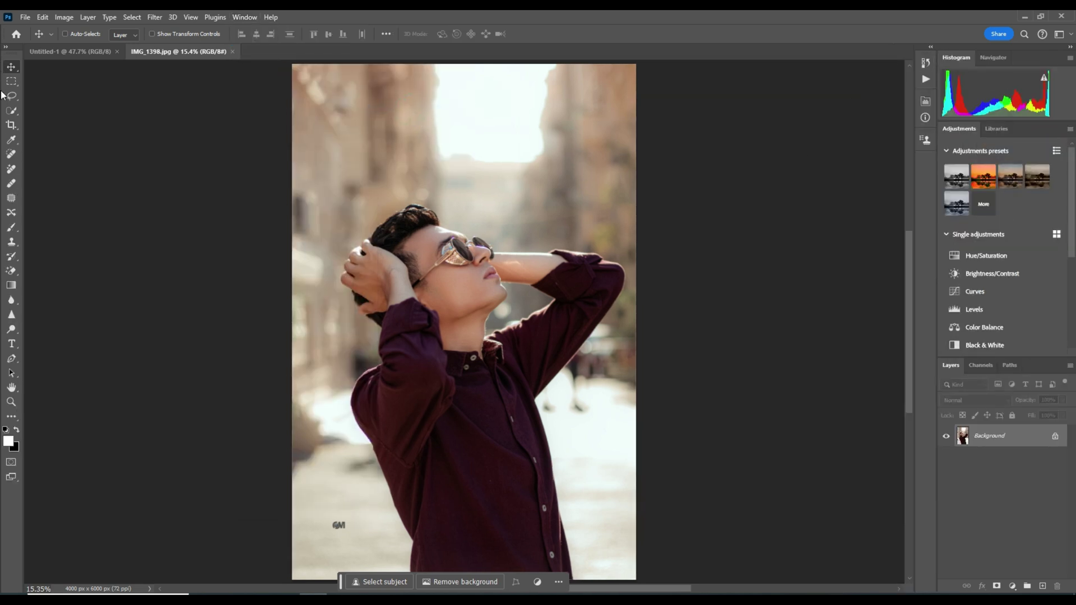
pyautogui.click(243, 17)
pyautogui.click(405, 56)
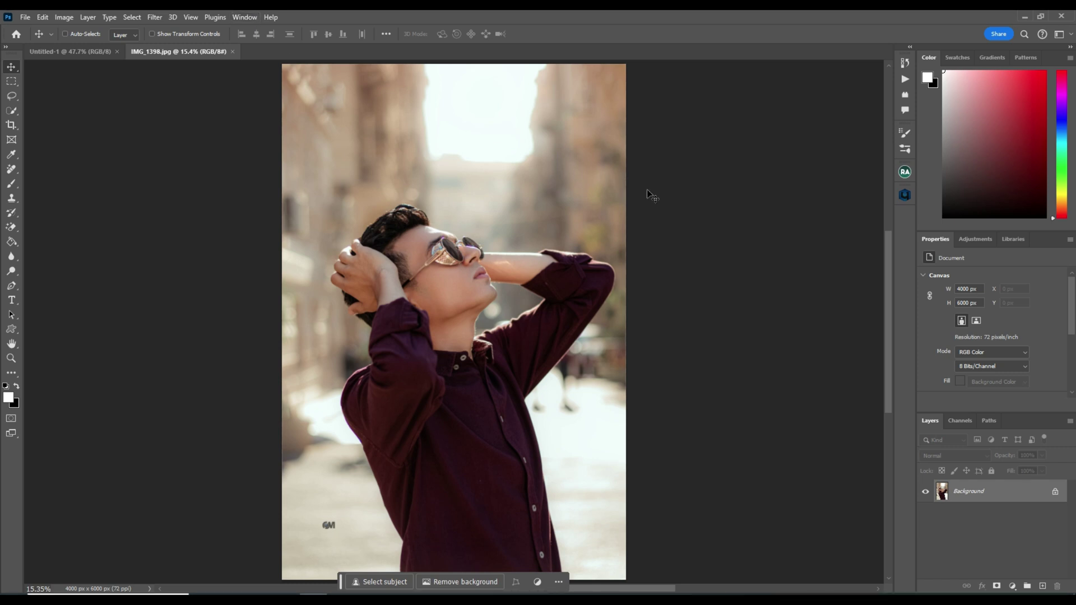
pyautogui.click(245, 17)
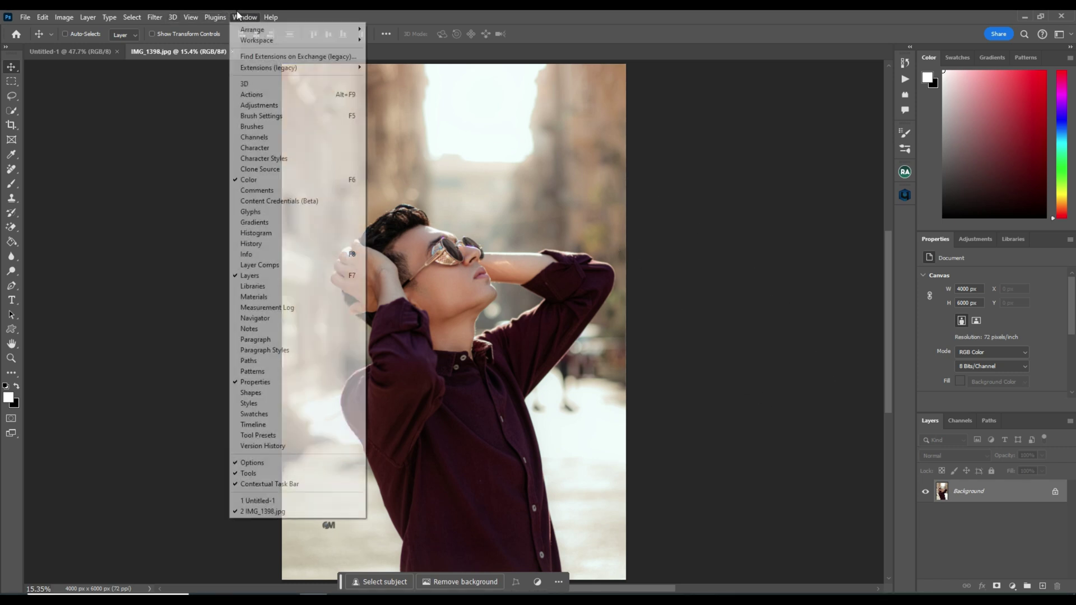
pyautogui.click(418, 41)
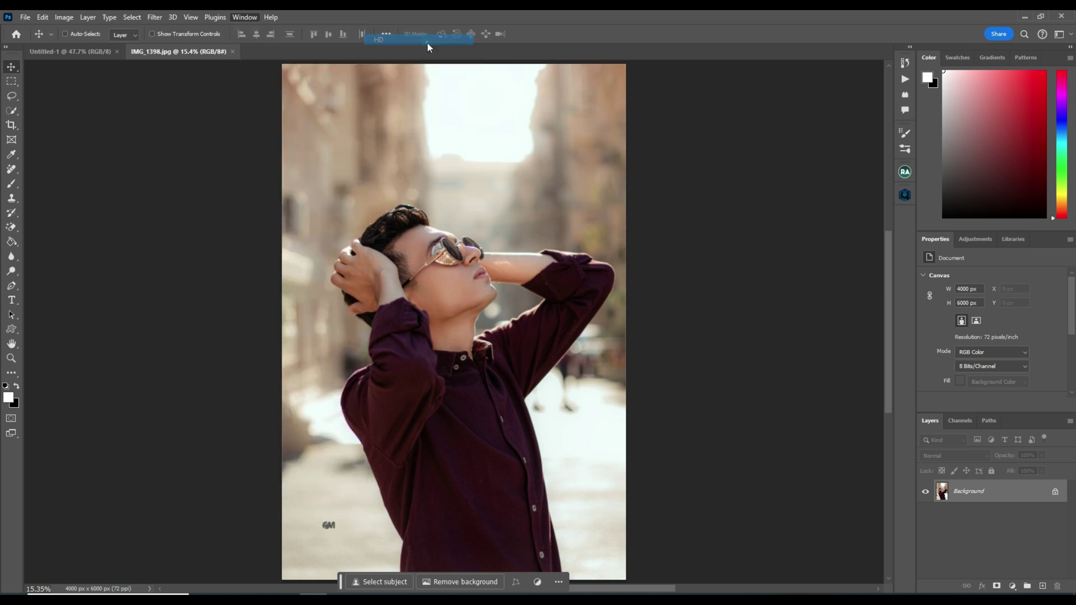
pyautogui.click(250, 17)
pyautogui.moveTo(257, 39)
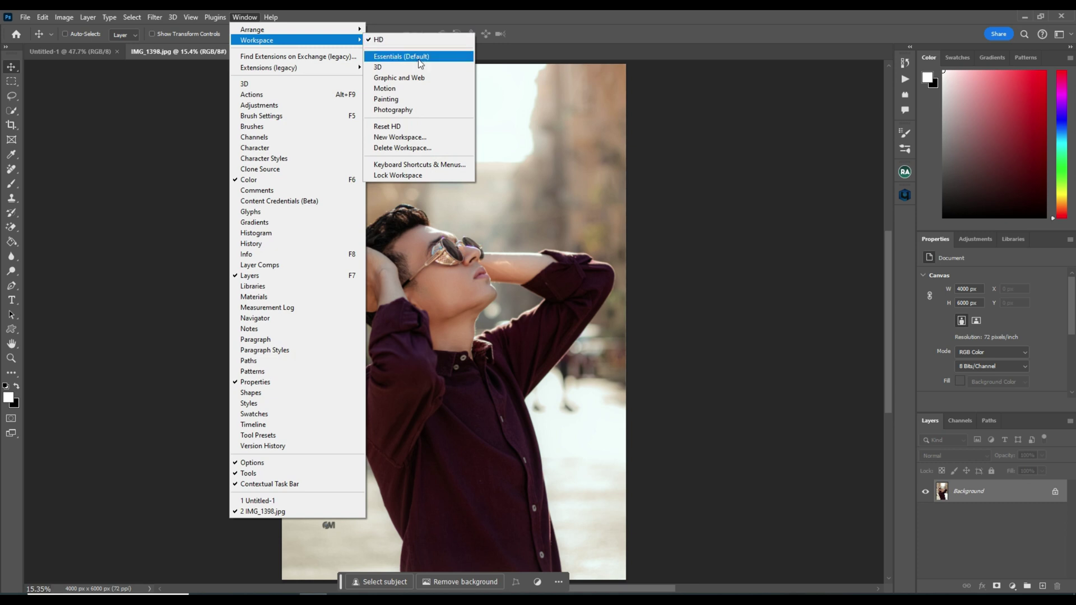
pyautogui.click(412, 110)
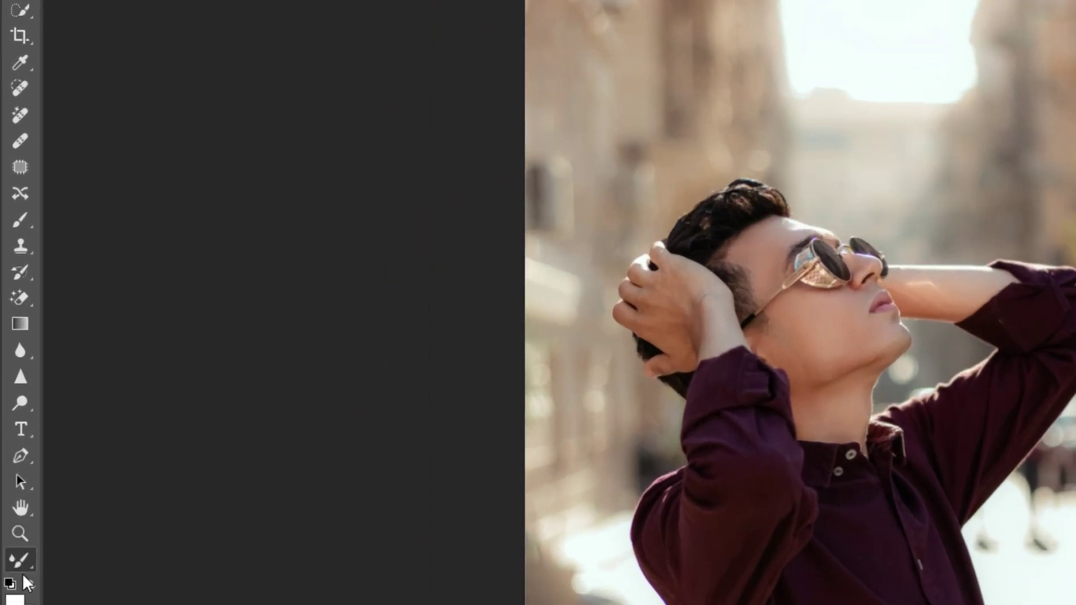
# Step: Open the Edit Toolbar dialog and scroll its tool lists to find Mixer Brush Tool
pyautogui.click(21, 558)
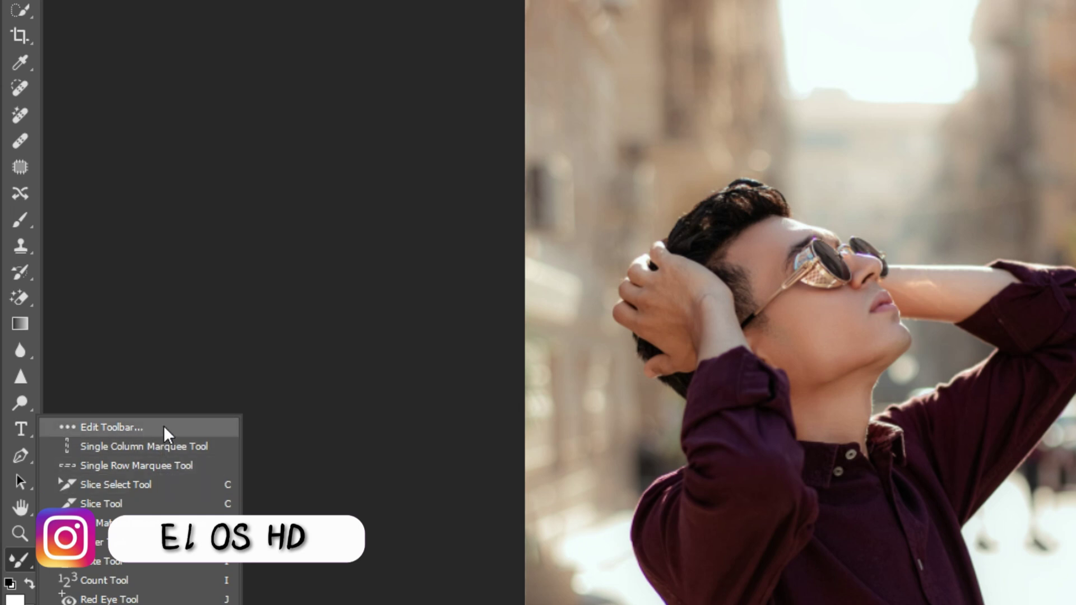
pyautogui.click(179, 427)
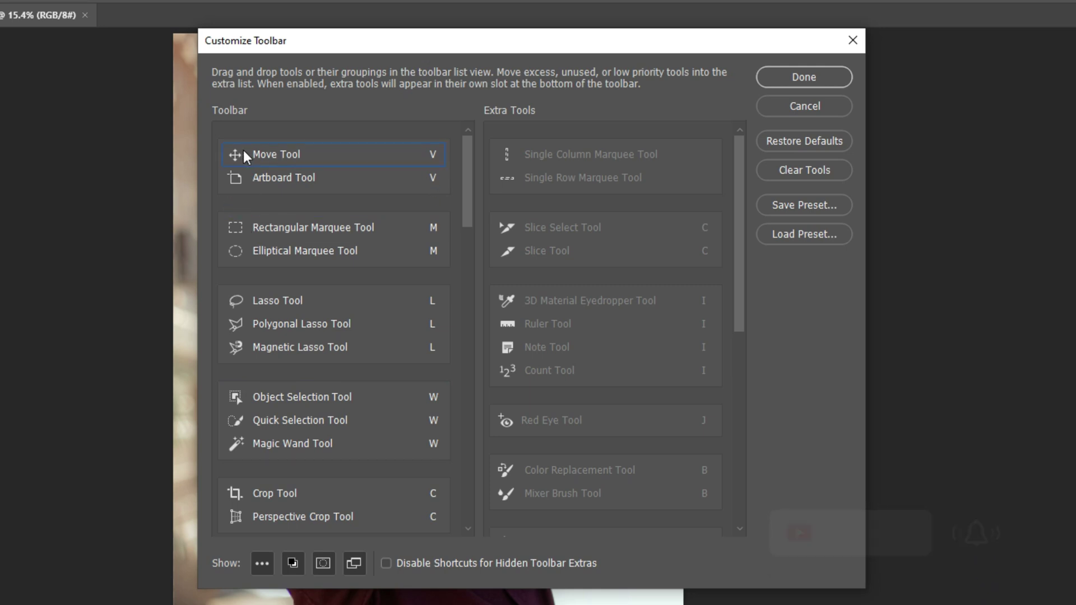
pyautogui.scroll(-3, 587, 437)
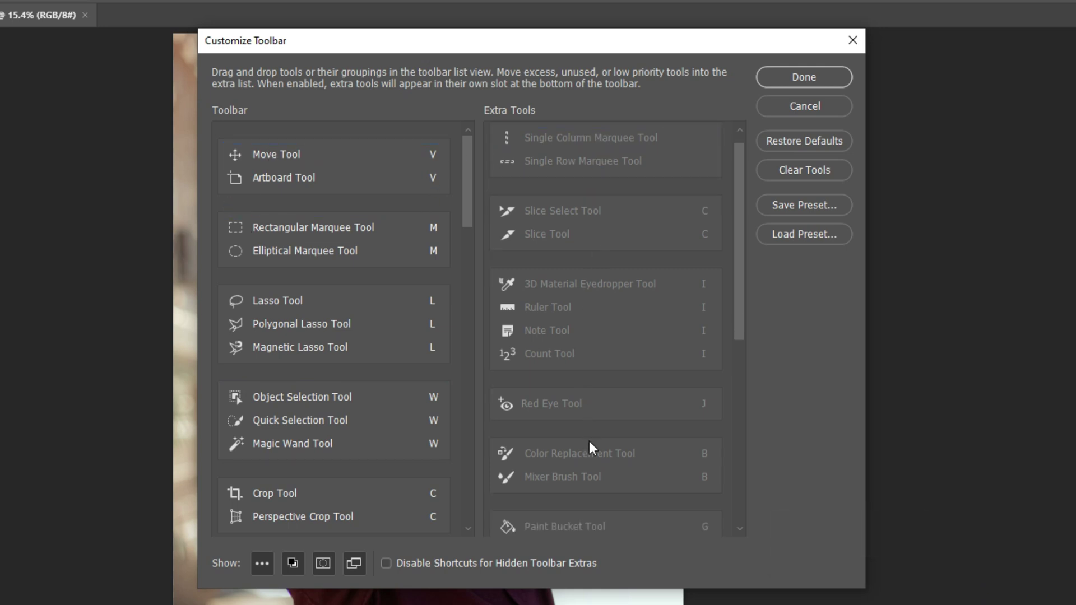
pyautogui.scroll(-3, 603, 420)
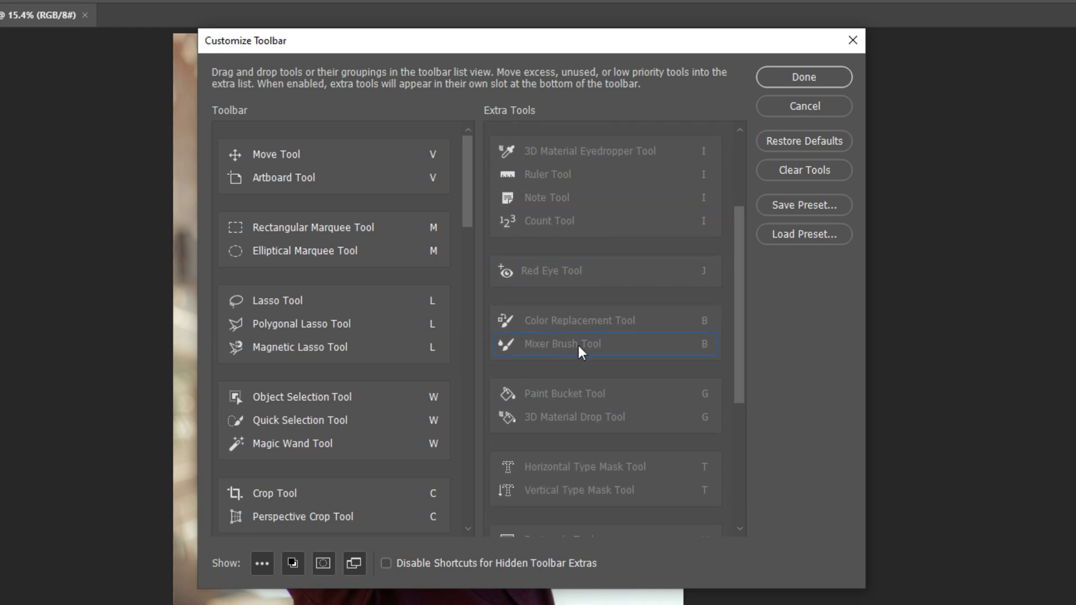
pyautogui.scroll(-3, 443, 272)
pyautogui.scroll(-3, 462, 254)
pyautogui.moveTo(469, 248)
pyautogui.mouseDown()
pyautogui.moveTo(468, 447)
pyautogui.moveTo(471, 368)
pyautogui.mouseUp()
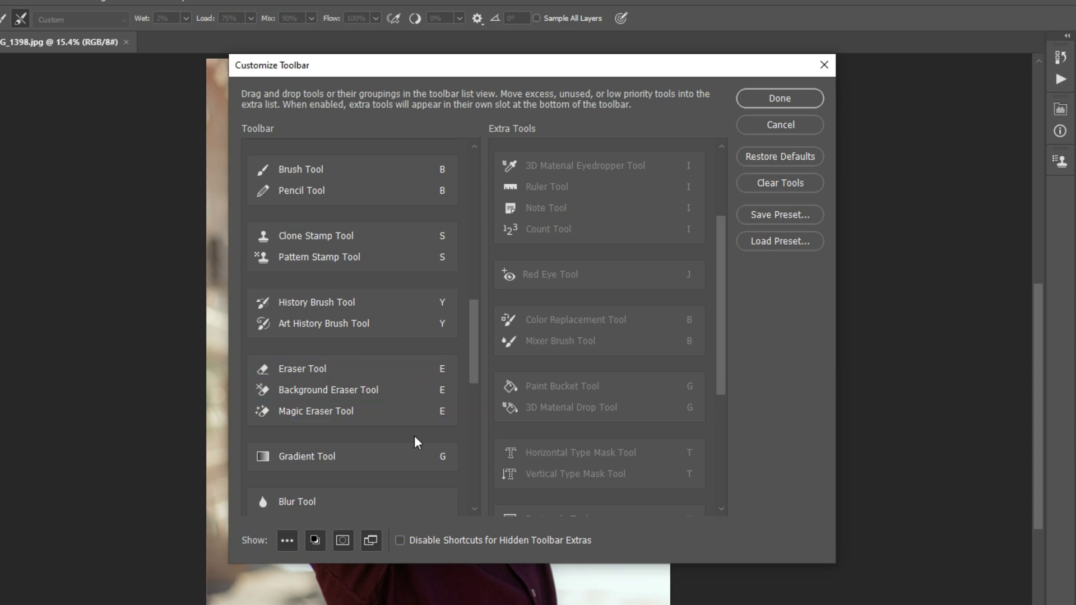
pyautogui.scroll(3, 471, 366)
pyautogui.scroll(-5, 437, 437)
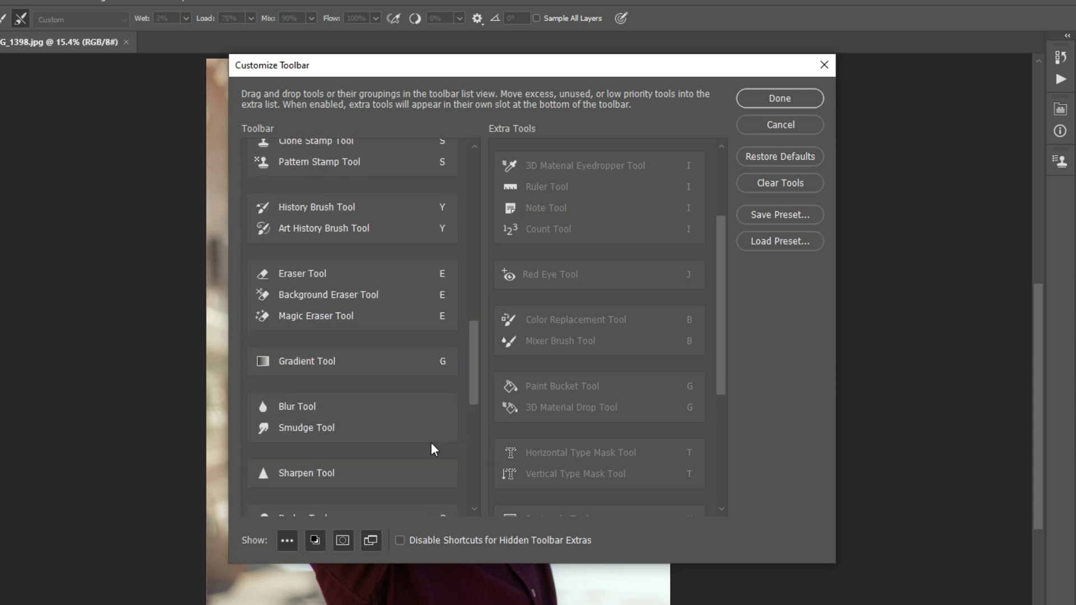
pyautogui.scroll(5, 318, 348)
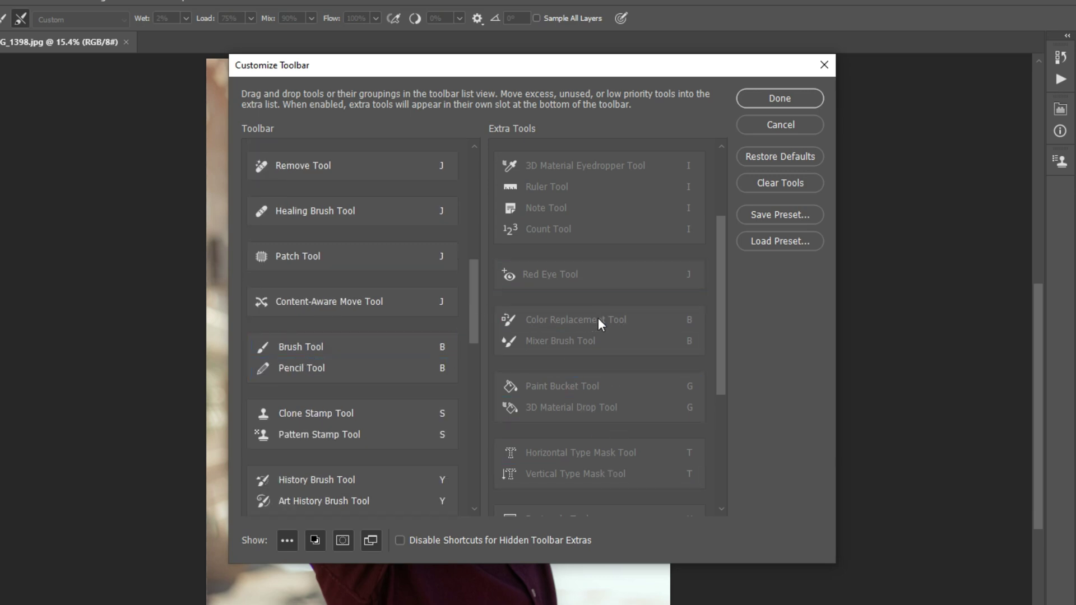
# Step: Group Mixer Brush Tool with Brush and Pencil, confirm, and check the brush flyout
pyautogui.moveTo(603, 340); pyautogui.dragTo(337, 393)
pyautogui.moveTo(337, 393); pyautogui.dragTo(470, 327)
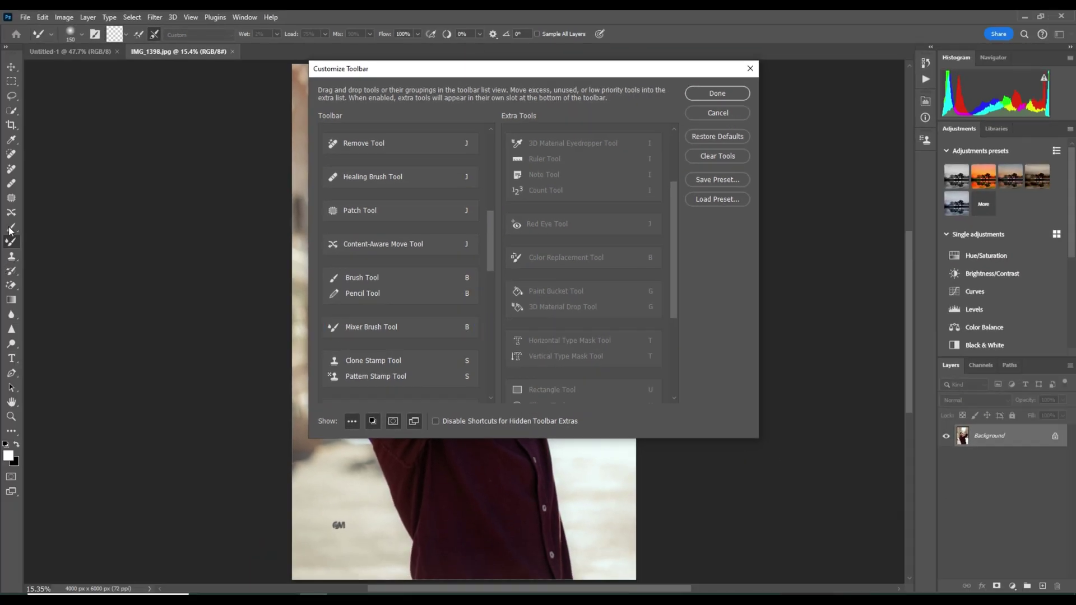
pyautogui.moveTo(400, 326); pyautogui.dragTo(399, 300)
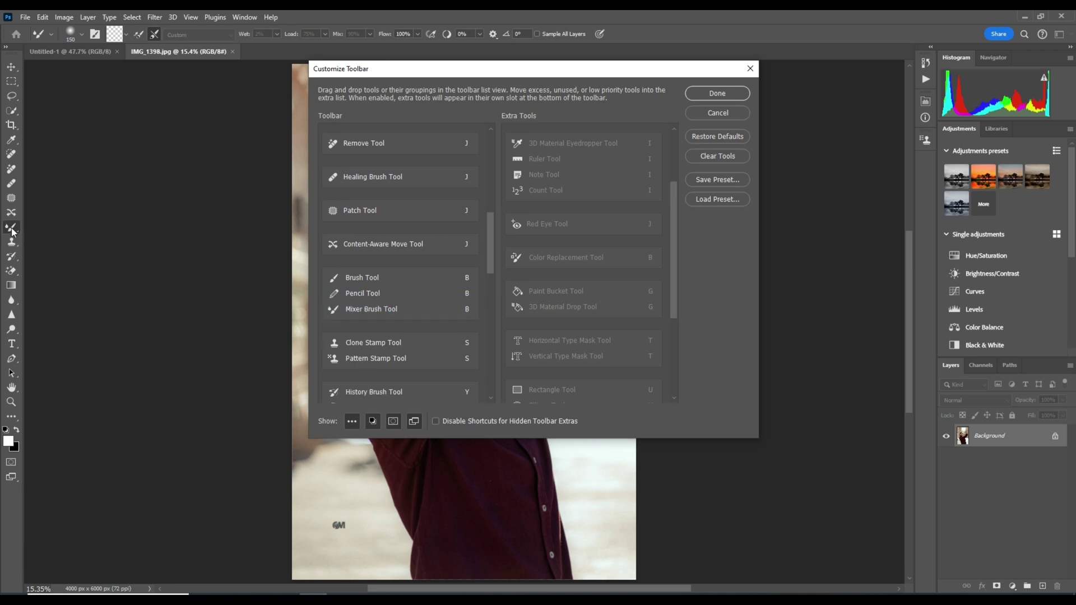
pyautogui.click(717, 93)
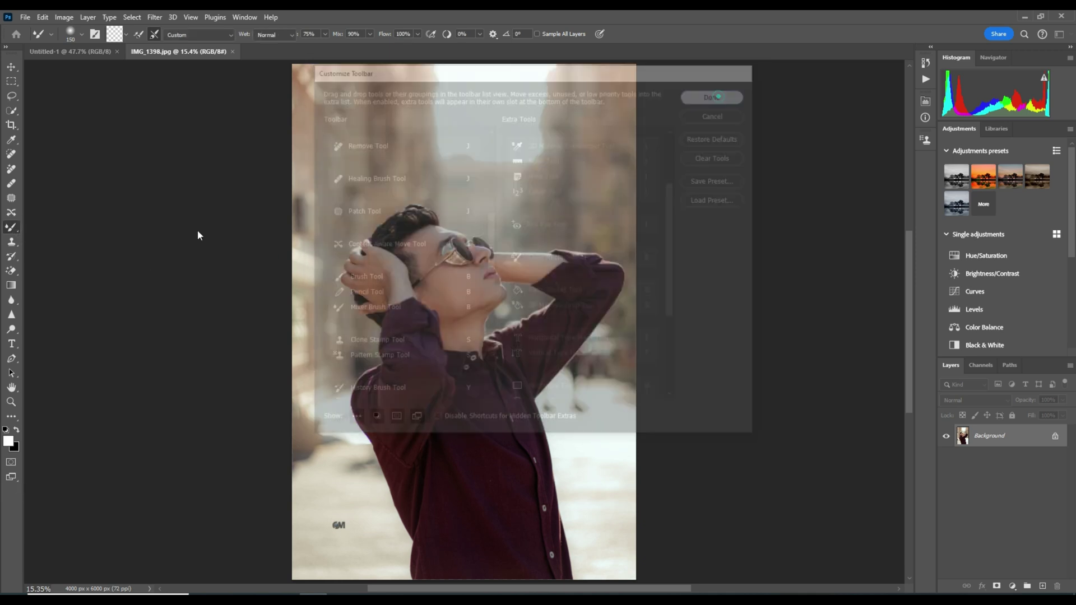
pyautogui.rightClick(11, 227)
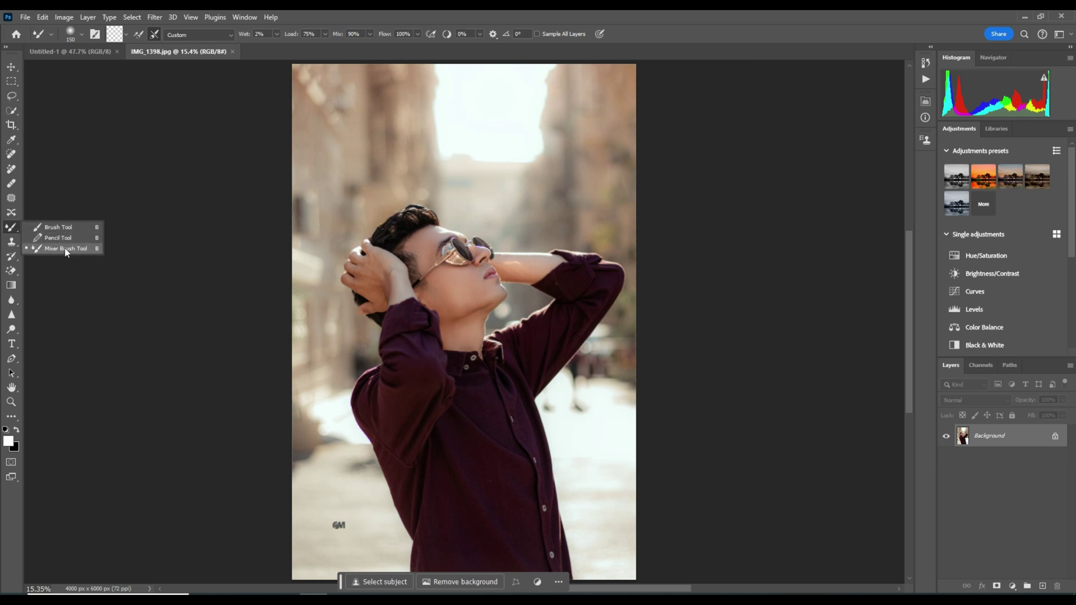
# Step: Activate the Mixer Brush and leave Photography for the Color and Properties workspace
pyautogui.click(10, 227)
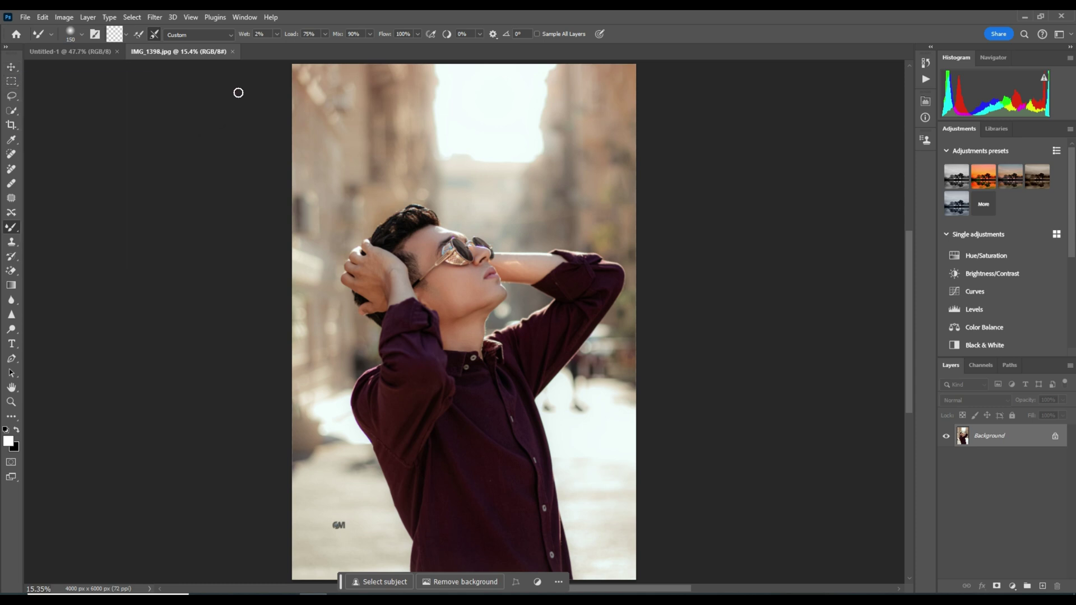
pyautogui.click(243, 18)
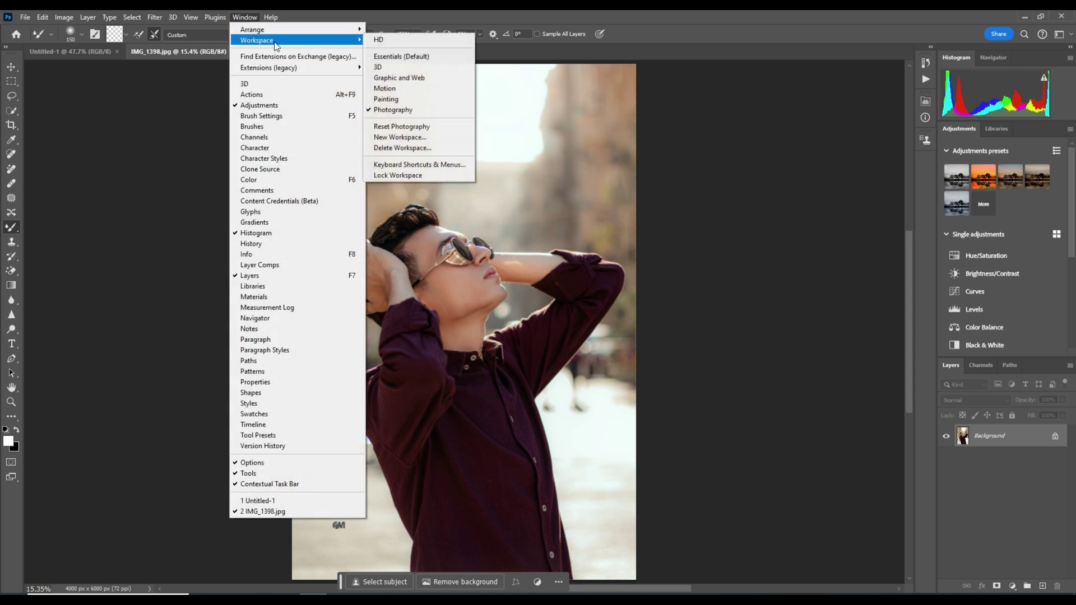
pyautogui.click(421, 40)
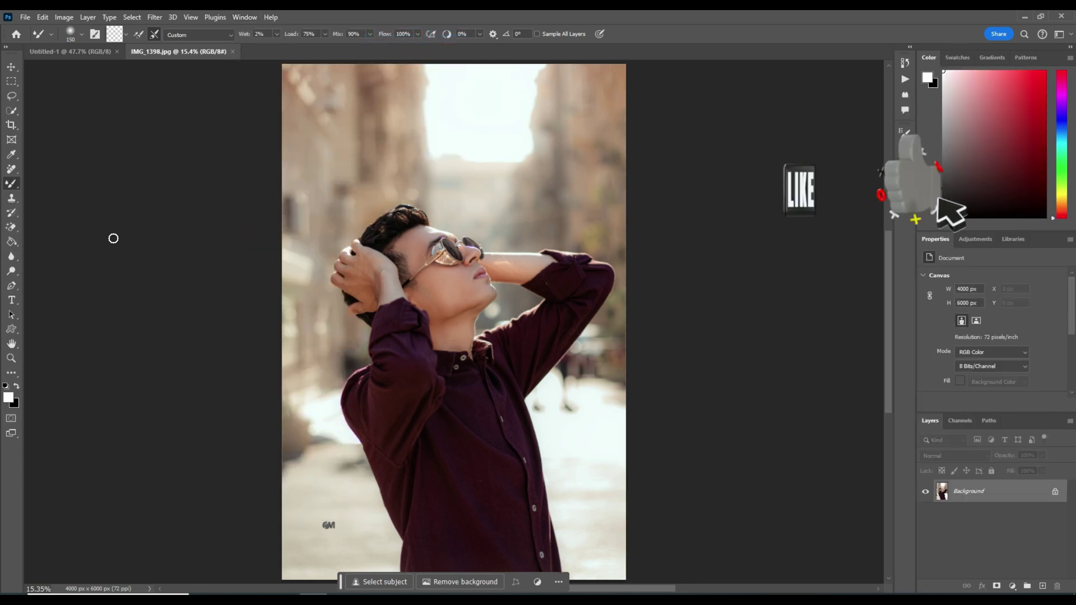
# Step: Make the Remove tool active from the healing tools group
pyautogui.rightClick(11, 186)
pyautogui.click(11, 167)
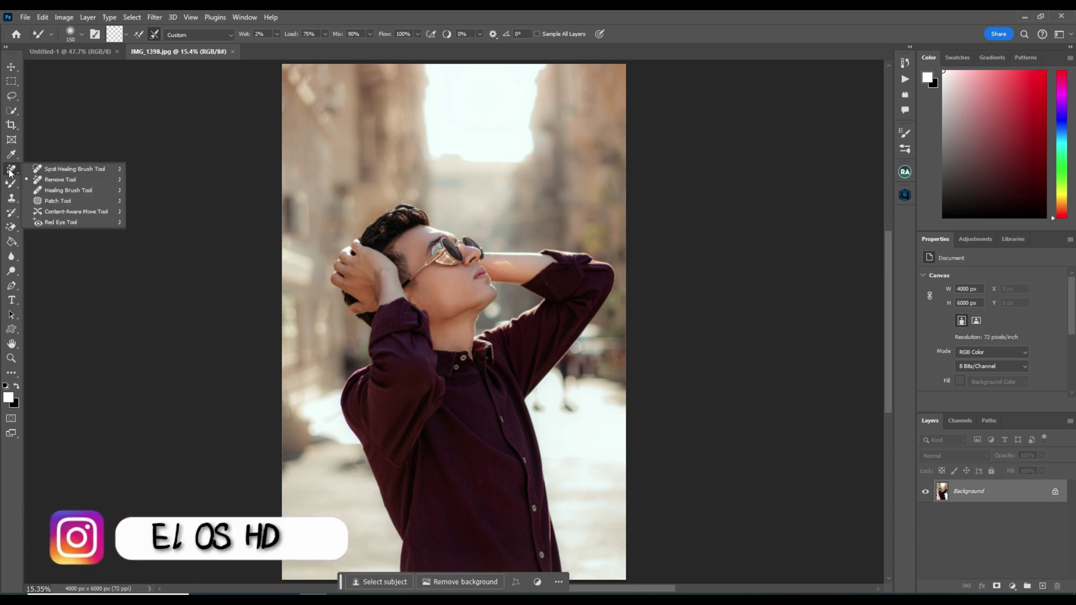
pyautogui.click(11, 160)
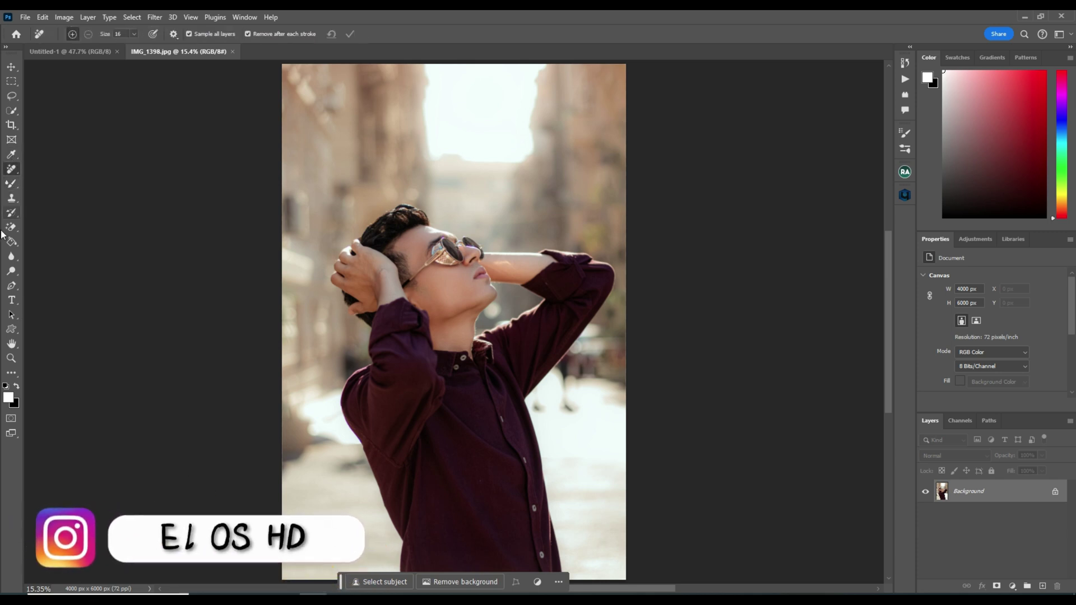